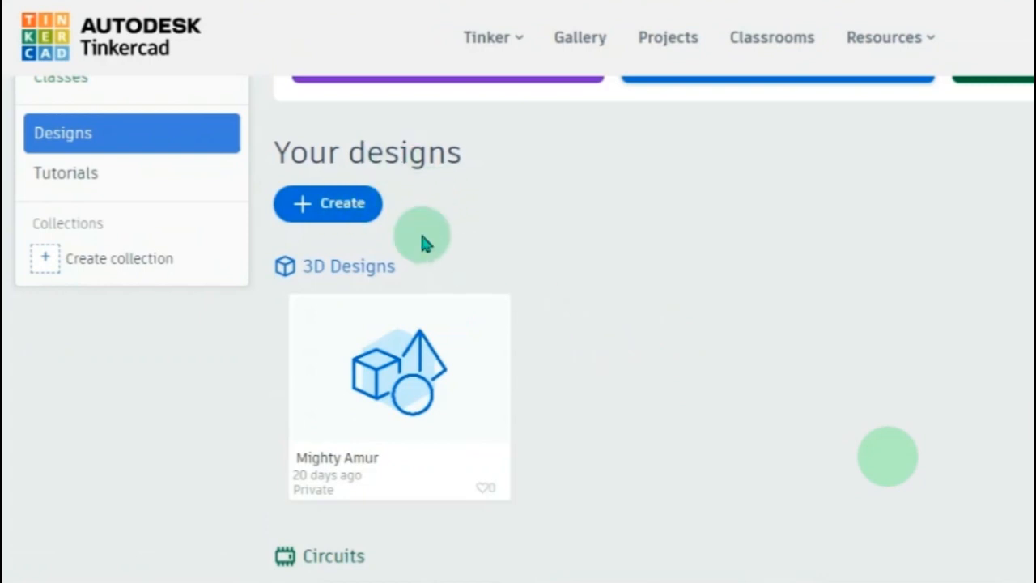
scroll(429, 226, down, 6)
scroll(435, 203, up, 5)
scroll(438, 203, down, 3)
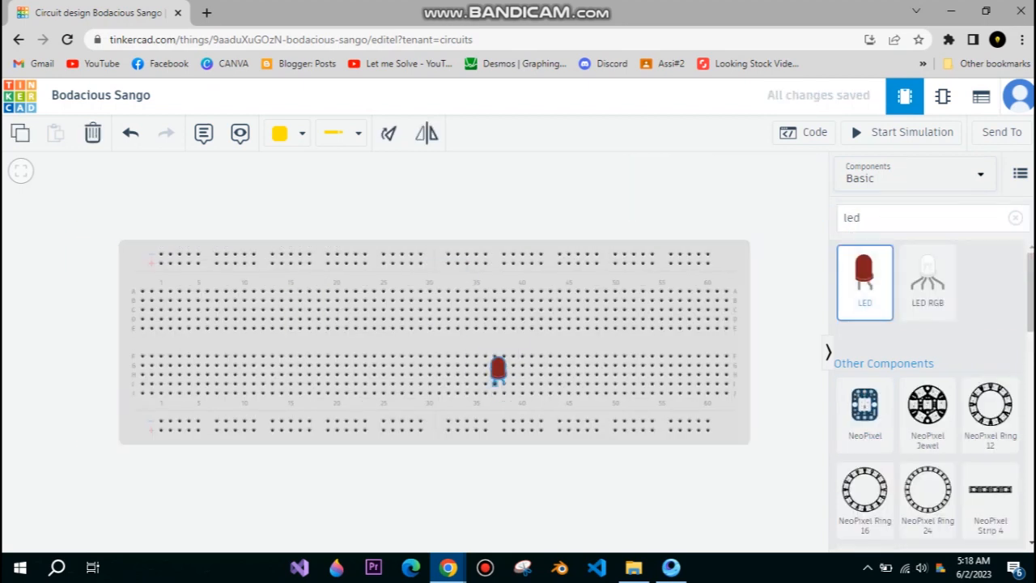
Rotate the LED three times, place it at the breadboard's lower edge, and wire its column 35 lead to the lower negative rail
click(496, 376)
click(389, 133)
click(388, 134)
click(388, 134)
drag(510, 399, 492, 399)
click(476, 401)
click(476, 421)
Add a resistor in column 35 above the LED and wire its upper end to the upper positive rail
click(924, 218)
text(resistor)
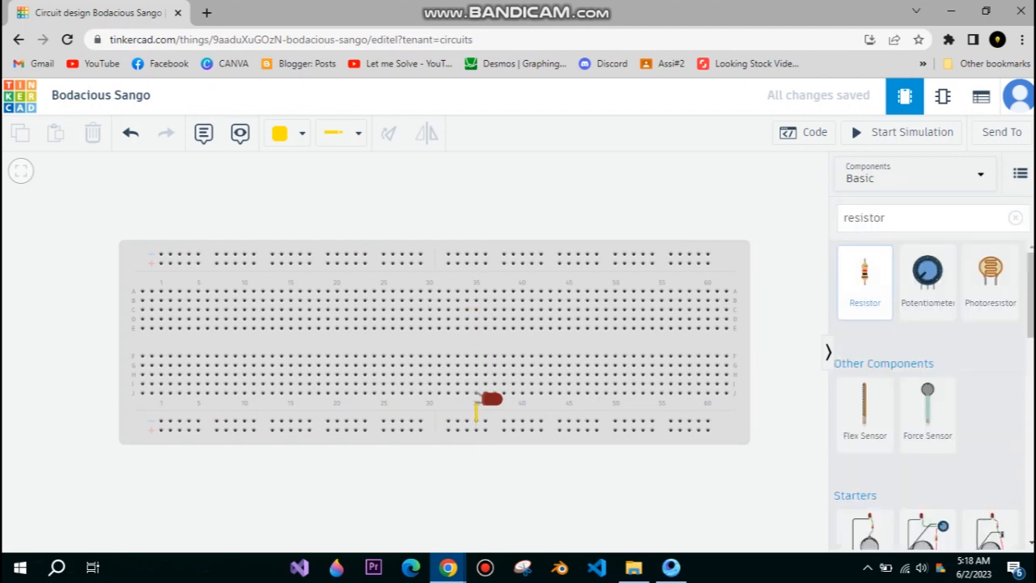
click(865, 281)
click(476, 374)
click(925, 218)
click(476, 356)
click(476, 263)
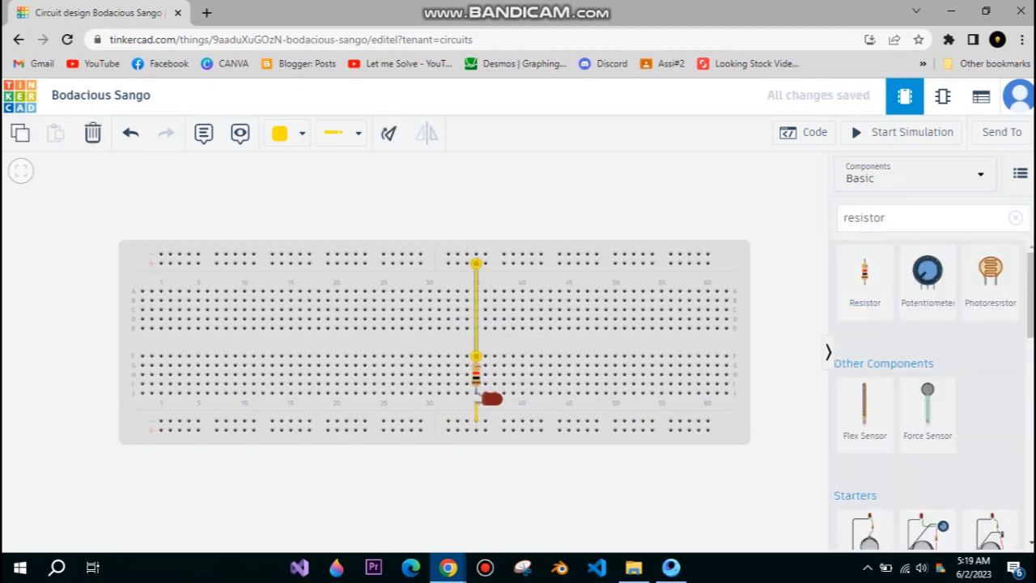
Search the components for 3v and place the battery in the workspace
click(924, 218)
text(3v)
click(865, 275)
drag(780, 340, 687, 337)
Change the wire colour, connect the battery to the upper and lower power rails, and start the simulation
click(288, 133)
click(315, 286)
click(687, 173)
click(383, 259)
click(686, 281)
click(383, 417)
click(911, 132)
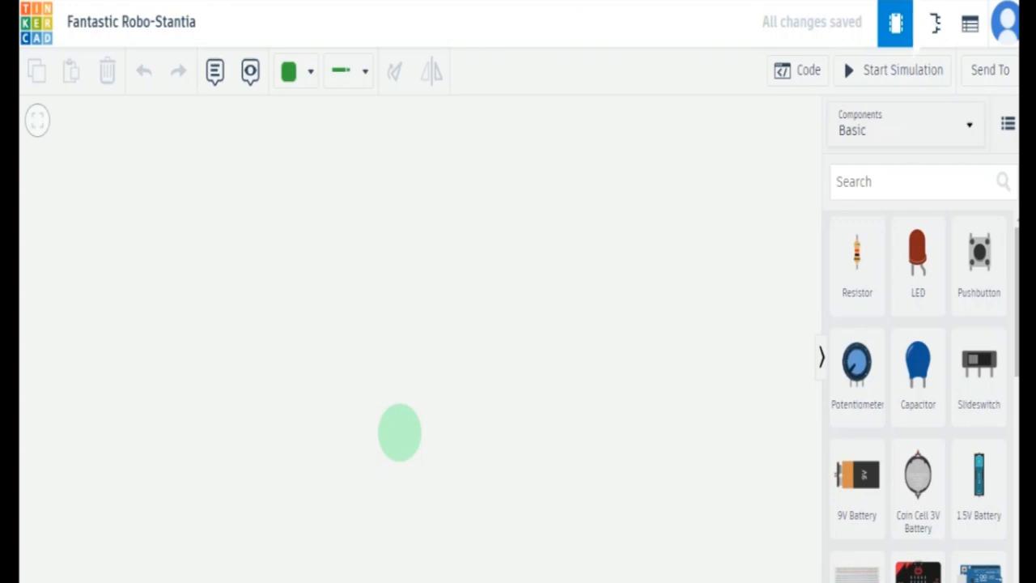
Search the components for bread and place a full-size Breadboard in the middle of the empty workspace
click(849, 181)
text(bread)
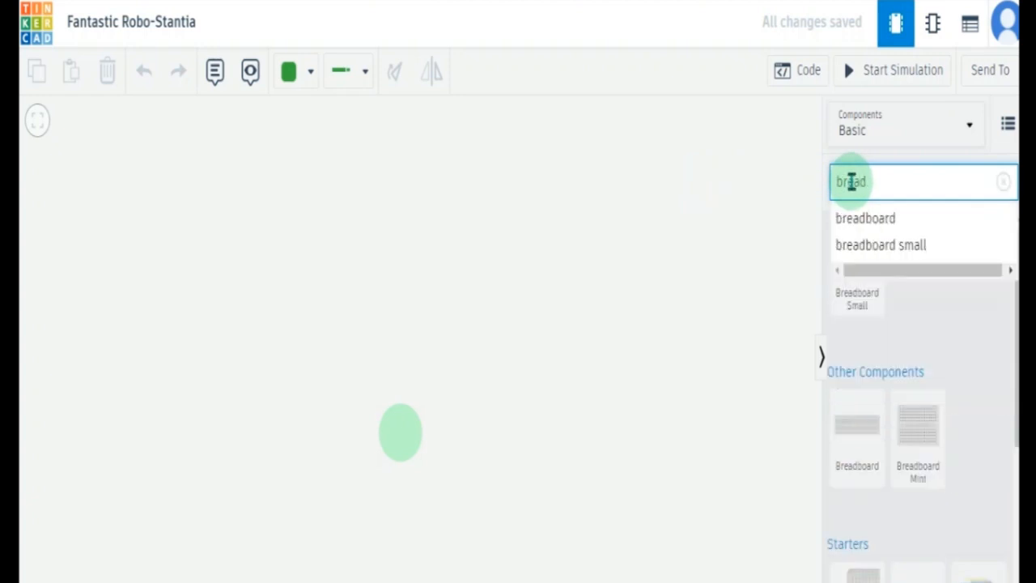
drag(866, 444, 440, 339)
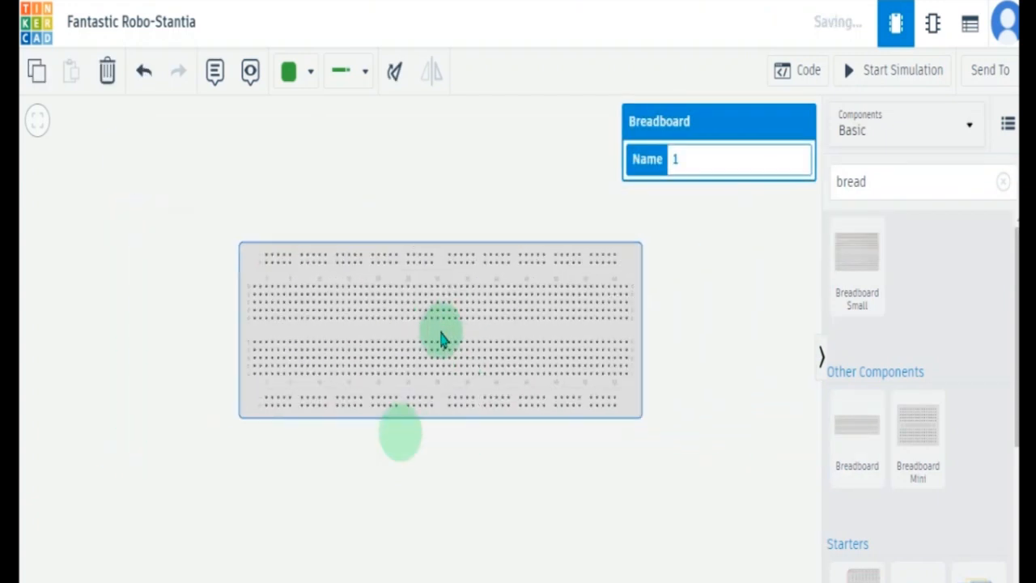
scroll(441, 340, up, 1)
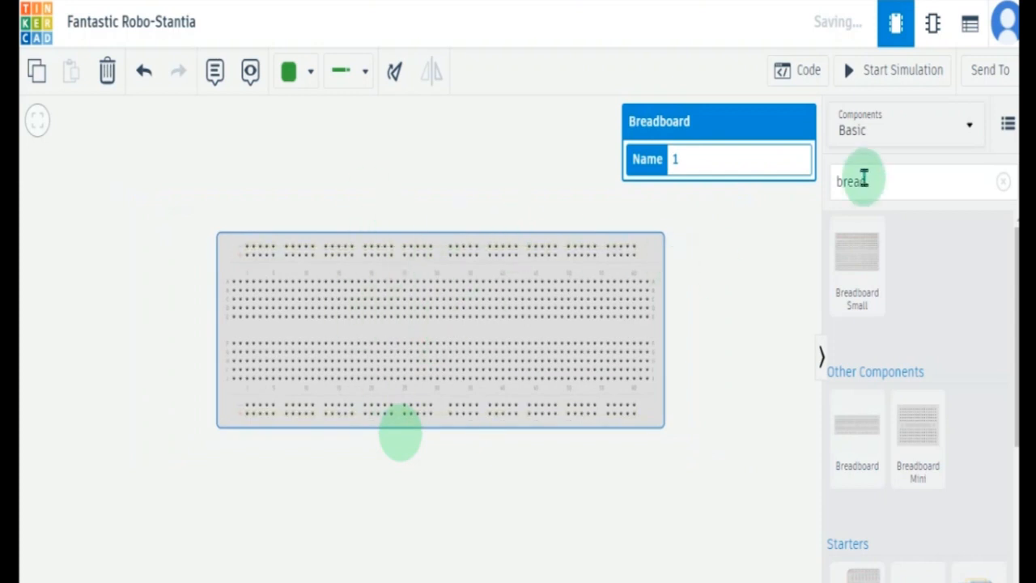
drag(886, 178, 813, 188)
click(467, 405)
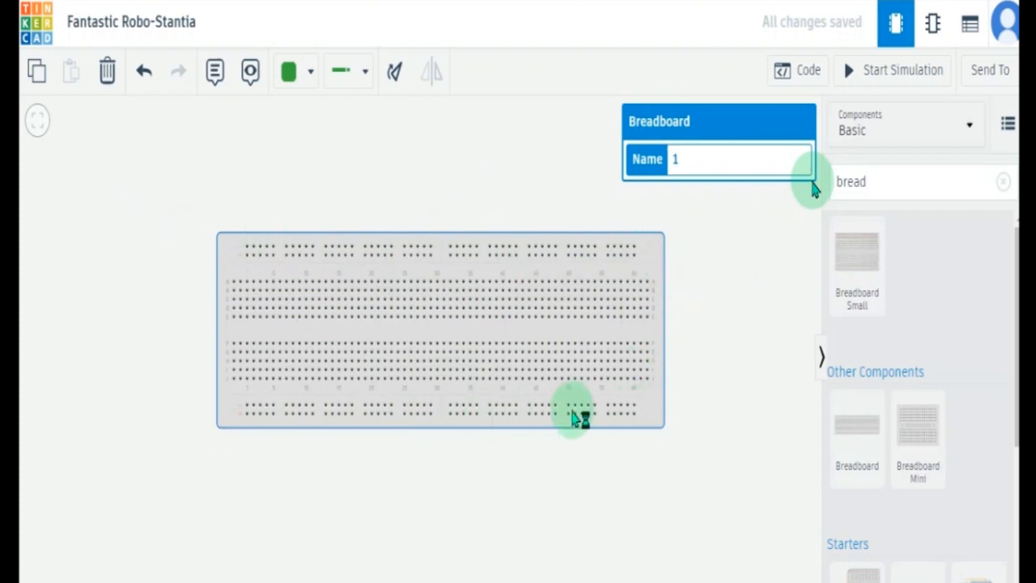
click(514, 403)
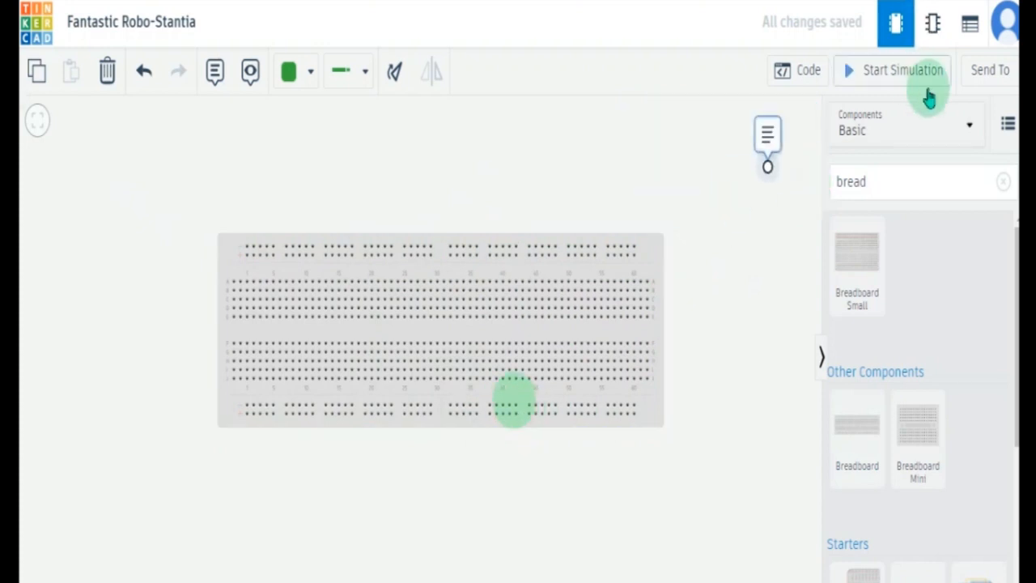
Search the components for and, and place a Quad AND gate across the breadboard's centre gap at columns 1 to 7
click(886, 186)
key(BackSpace)
key(BackSpace)
key(BackSpace)
key(BackSpace)
key(BackSpace)
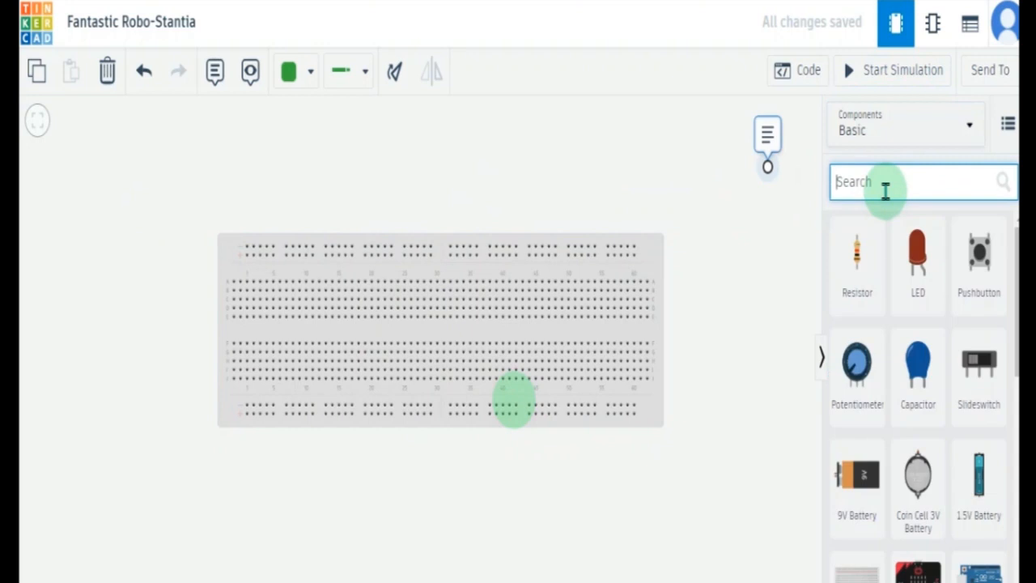
text(and)
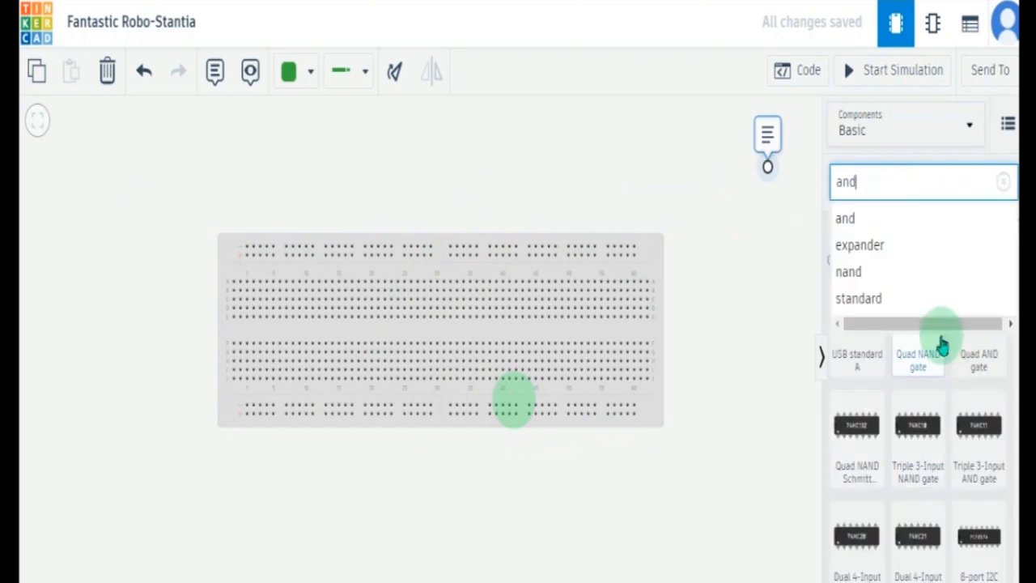
click(982, 462)
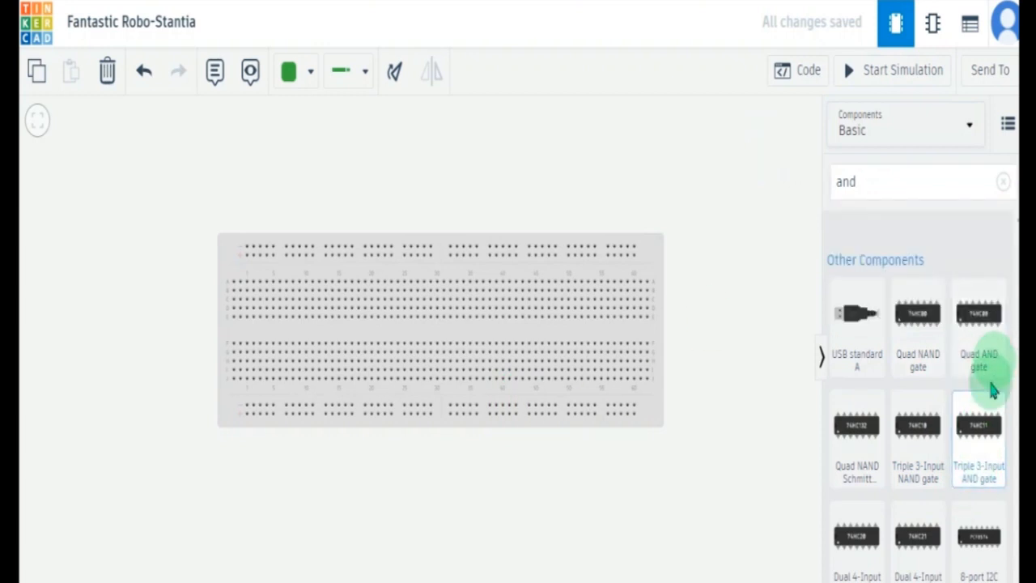
drag(979, 336, 275, 342)
click(270, 333)
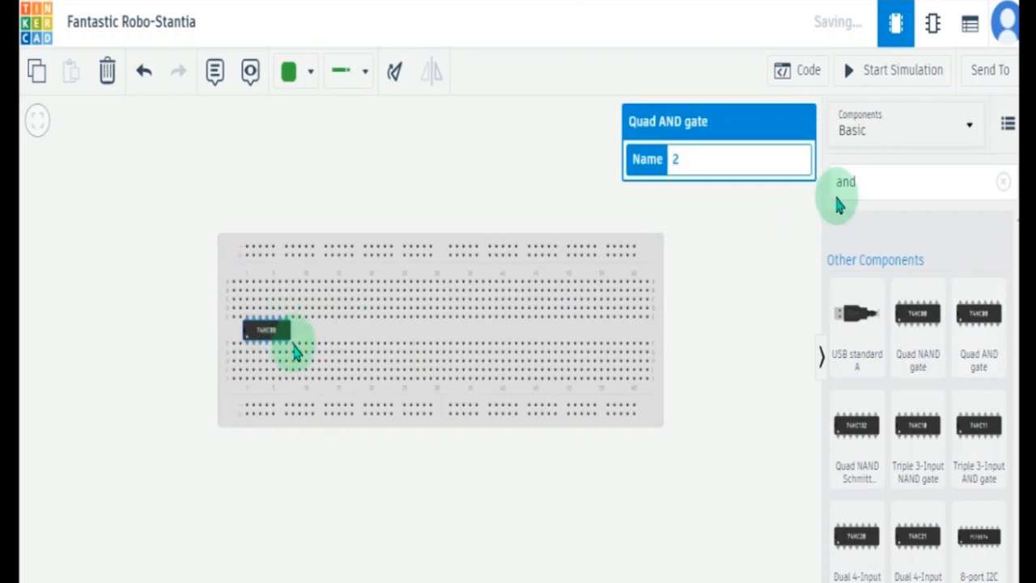
Search the components for xor and place a Quad XOR gate across the centre gap at columns 10 to 16
click(869, 181)
text(xor)
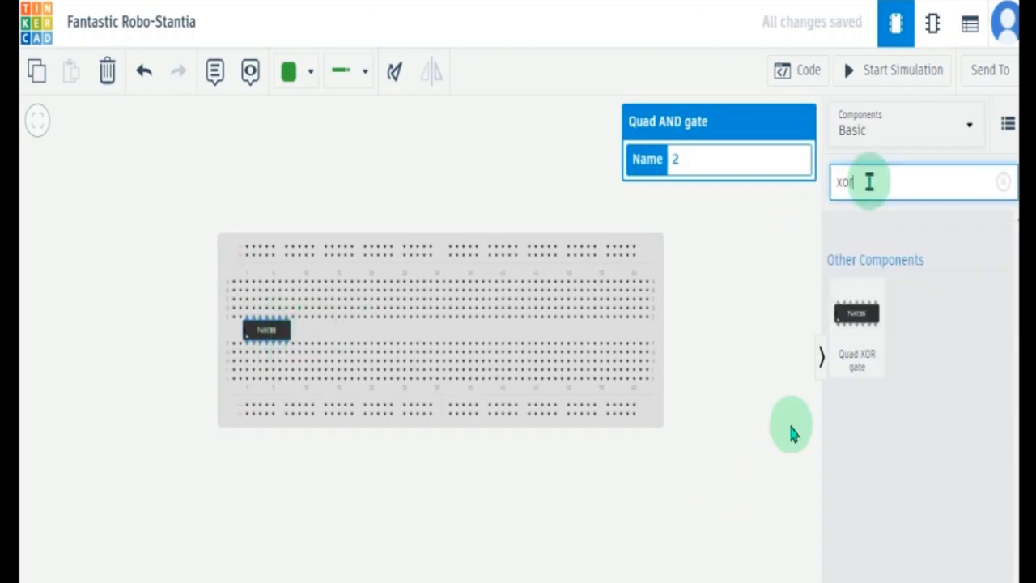
drag(863, 344, 328, 339)
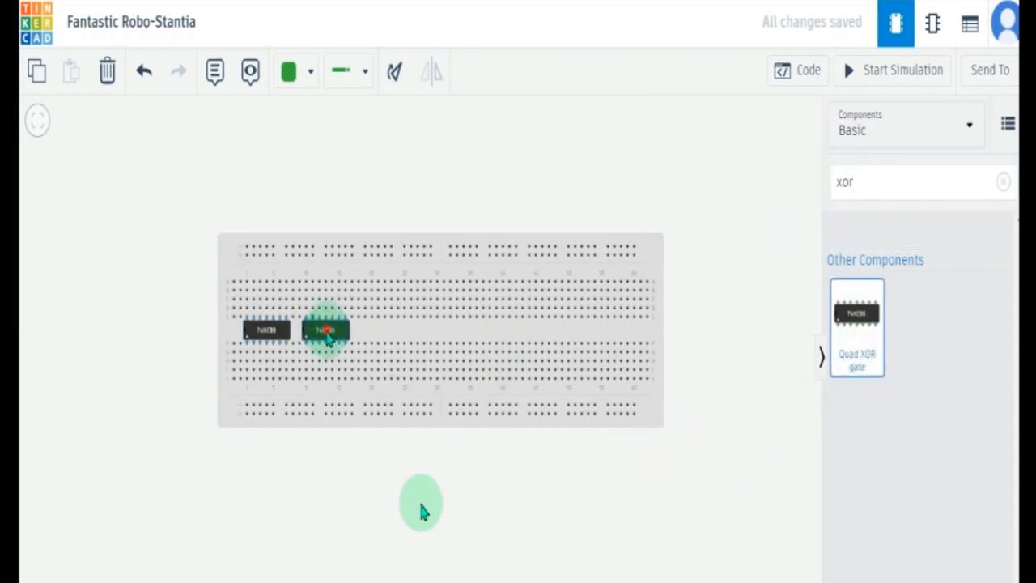
Ground both chips with green wires from J7 and J16 to the lower negative rail
scroll(327, 344, up, 5)
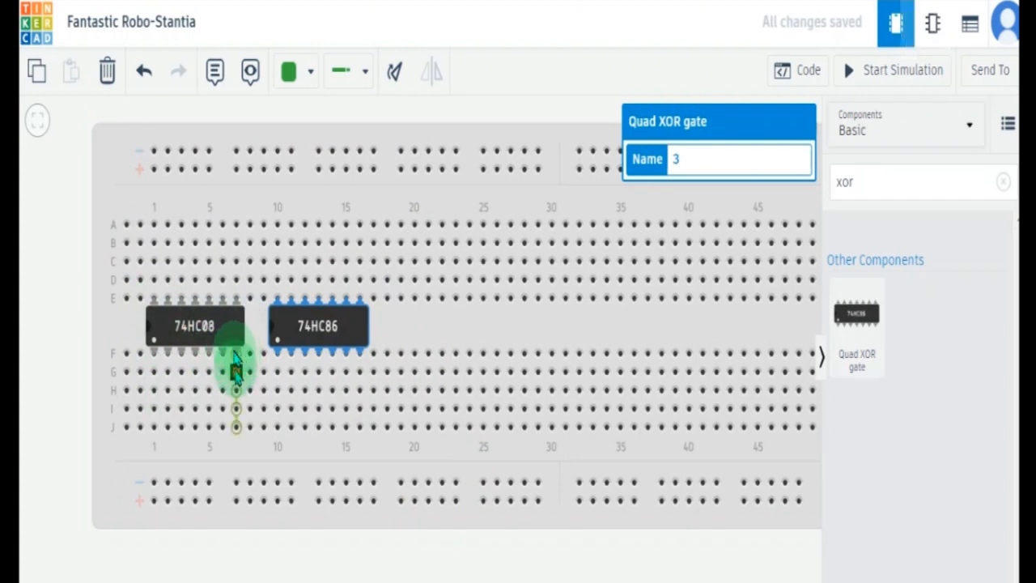
click(235, 371)
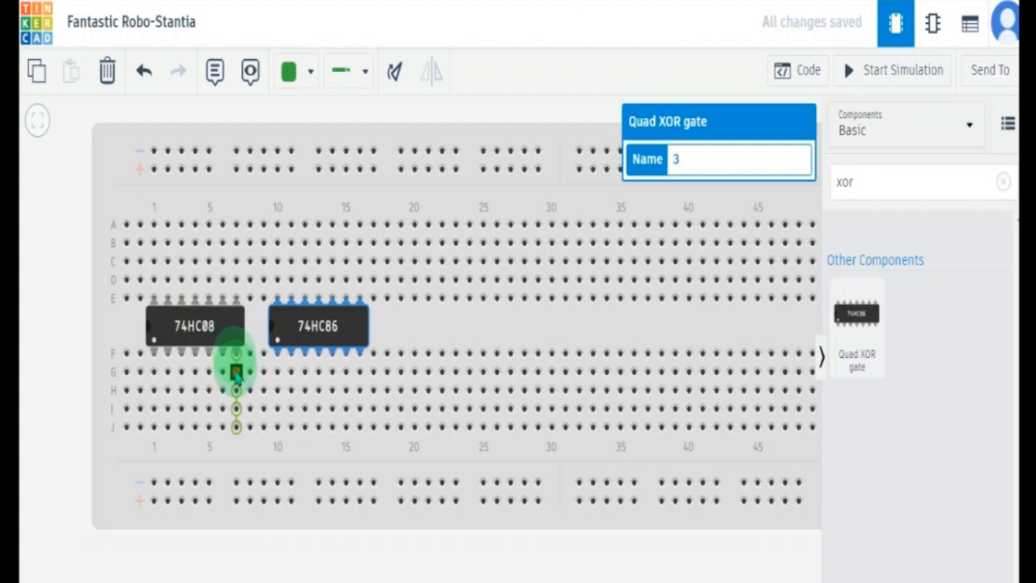
click(235, 427)
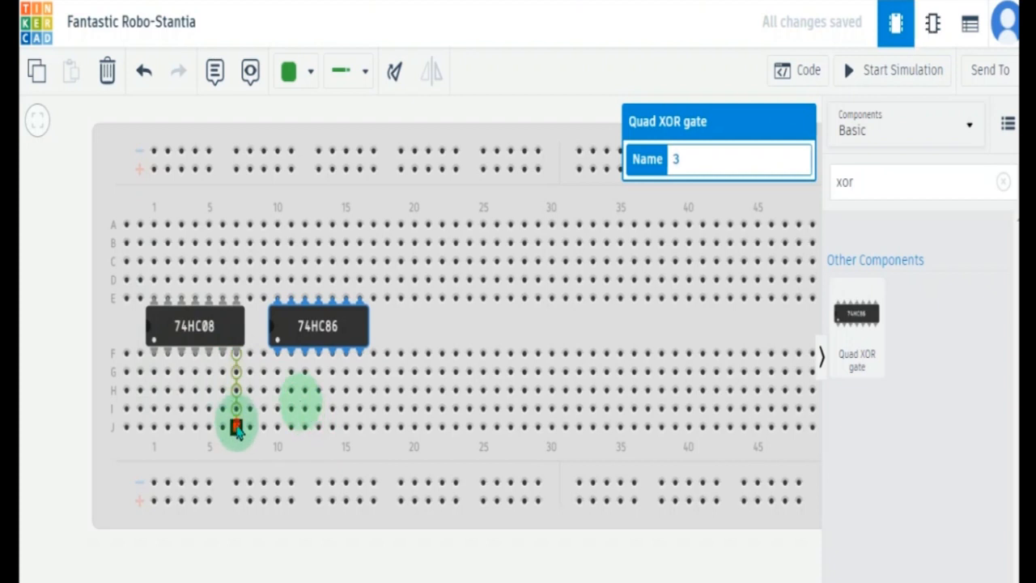
click(236, 482)
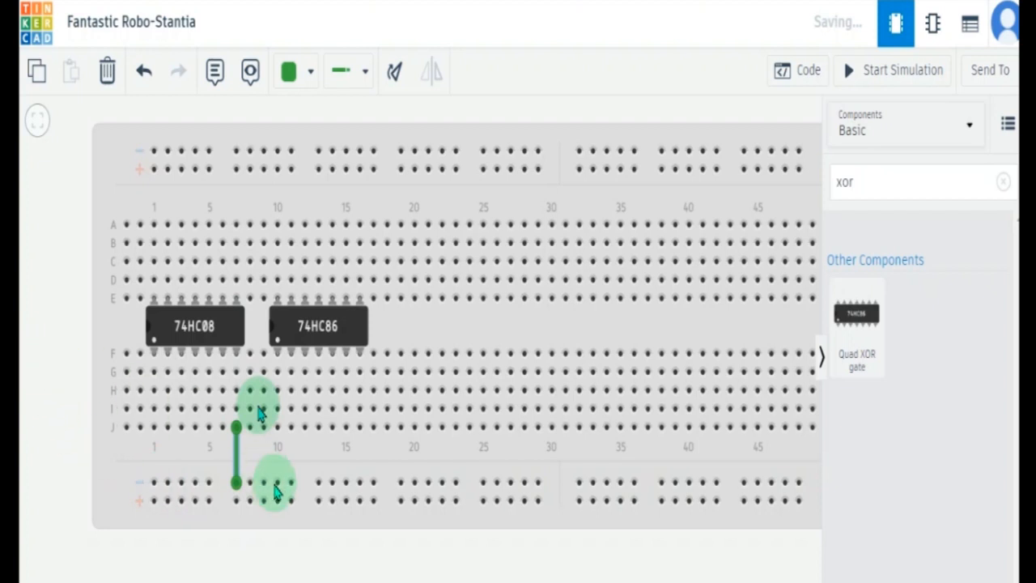
click(359, 426)
click(360, 483)
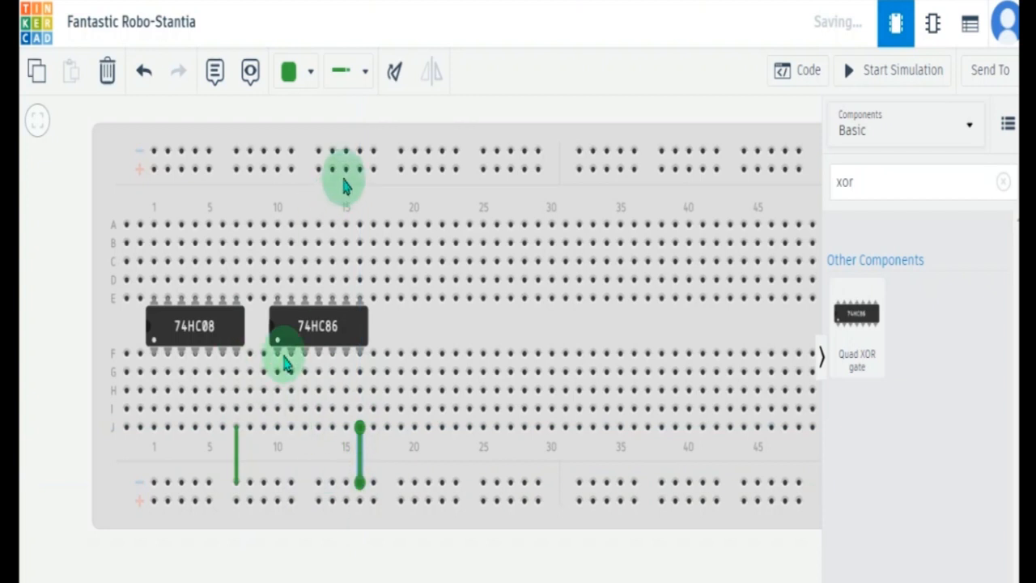
Power both chips with straight green wires from E1 and E10 to the upper positive rail
click(154, 169)
click(153, 299)
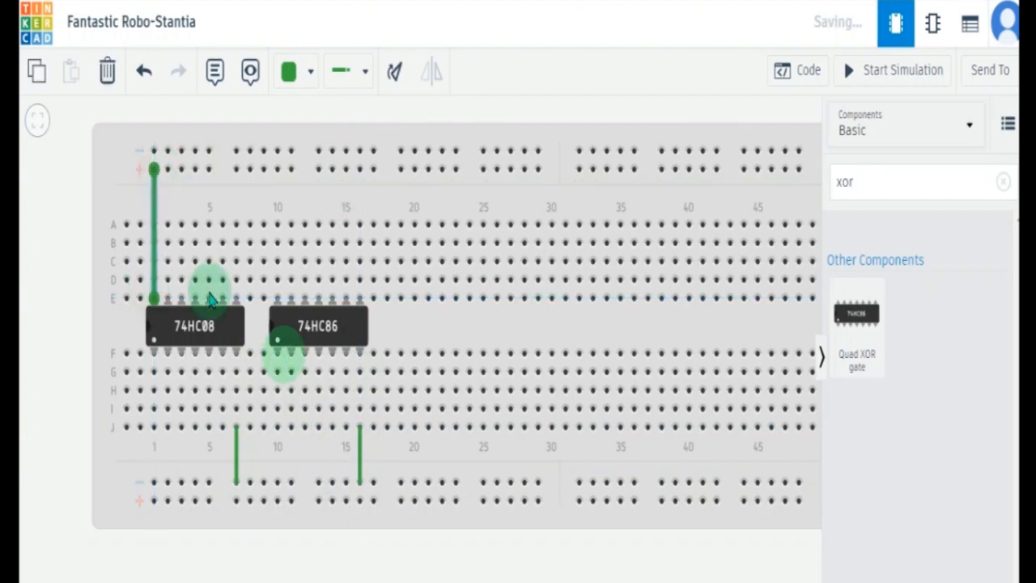
click(277, 299)
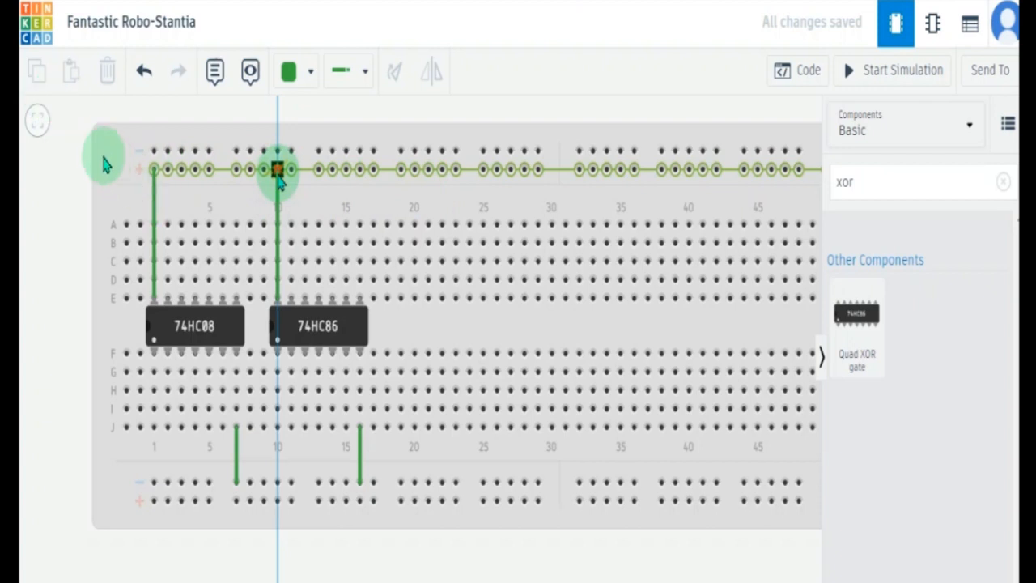
click(278, 173)
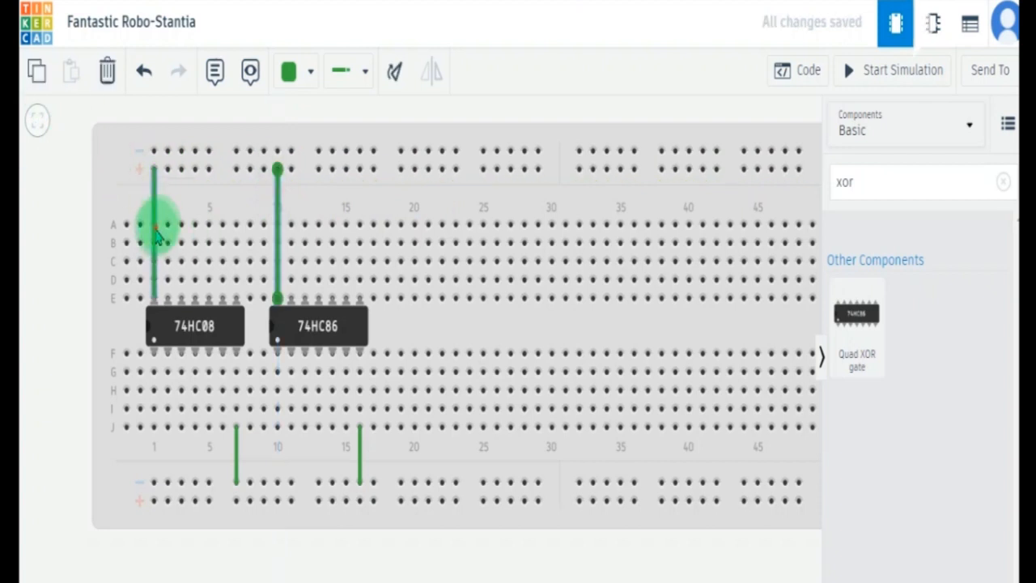
Replace the 74HC08's power wire with one from E1 to the fourth hole of the upper positive rail
click(154, 229)
key(Delete)
click(153, 298)
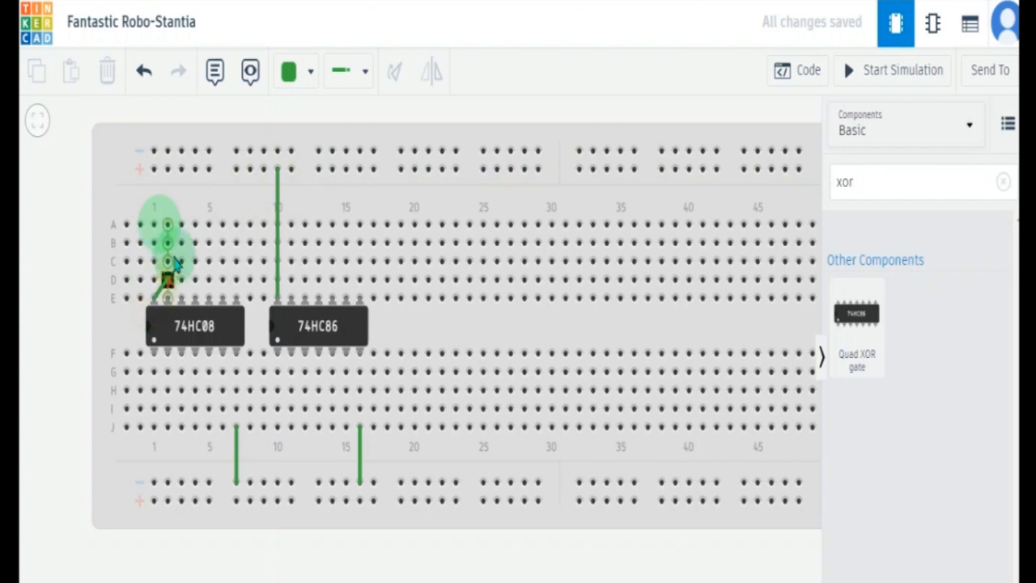
click(195, 169)
Set the wire colour to red and join the two chips' inputs with wires from G1 to G10 and H2 to H11
click(315, 163)
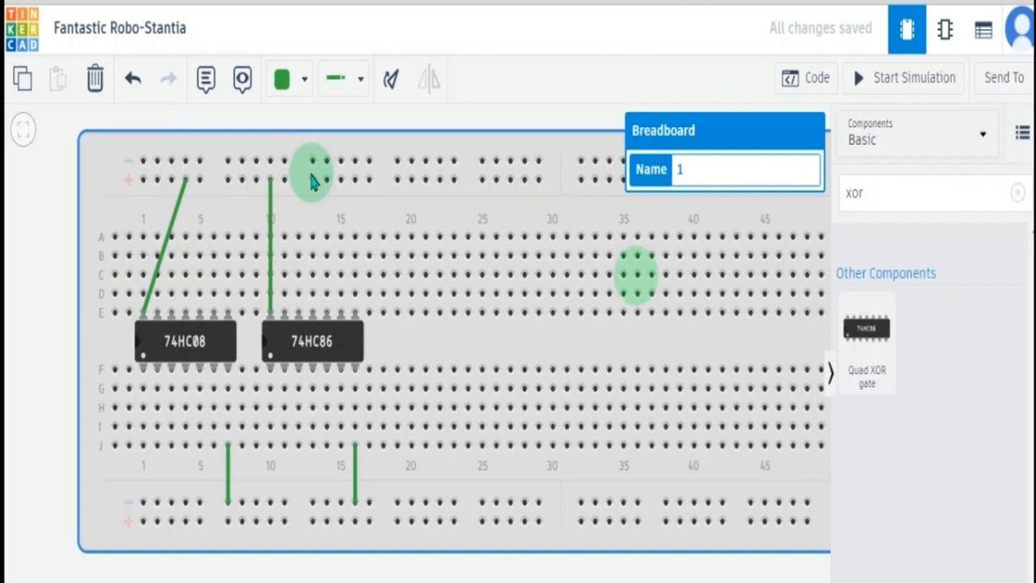
click(342, 78)
click(298, 81)
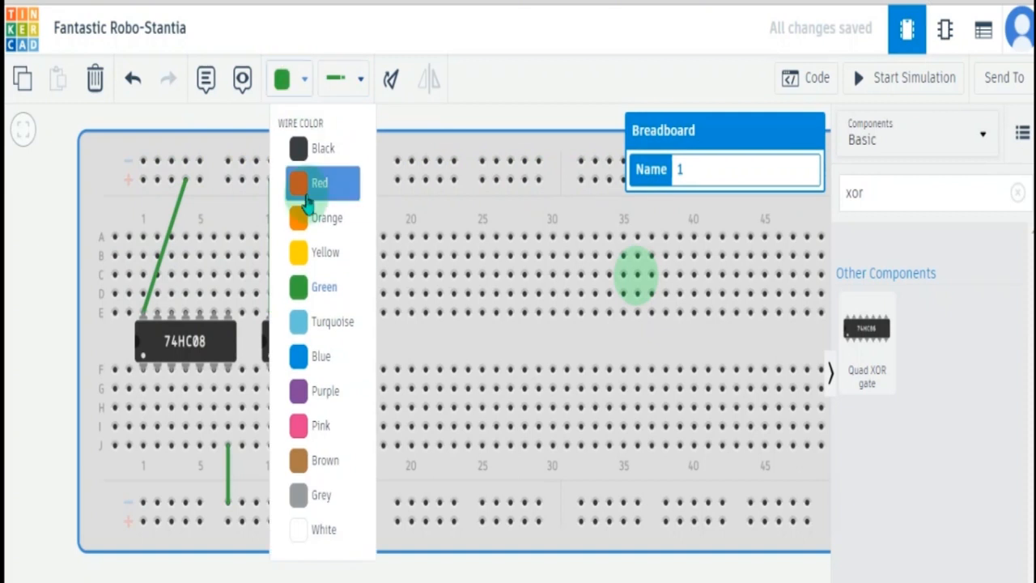
click(307, 194)
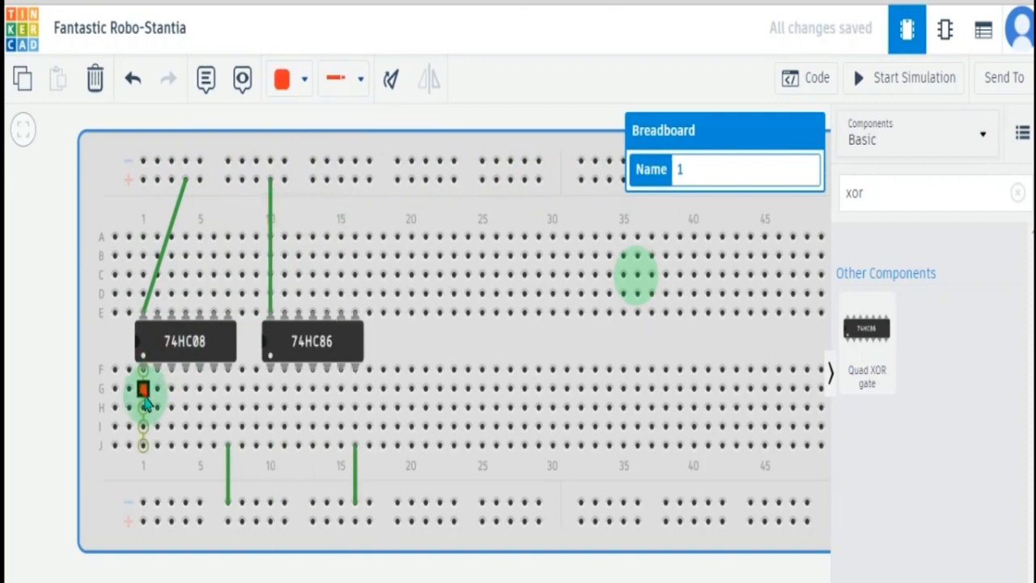
click(143, 390)
click(270, 389)
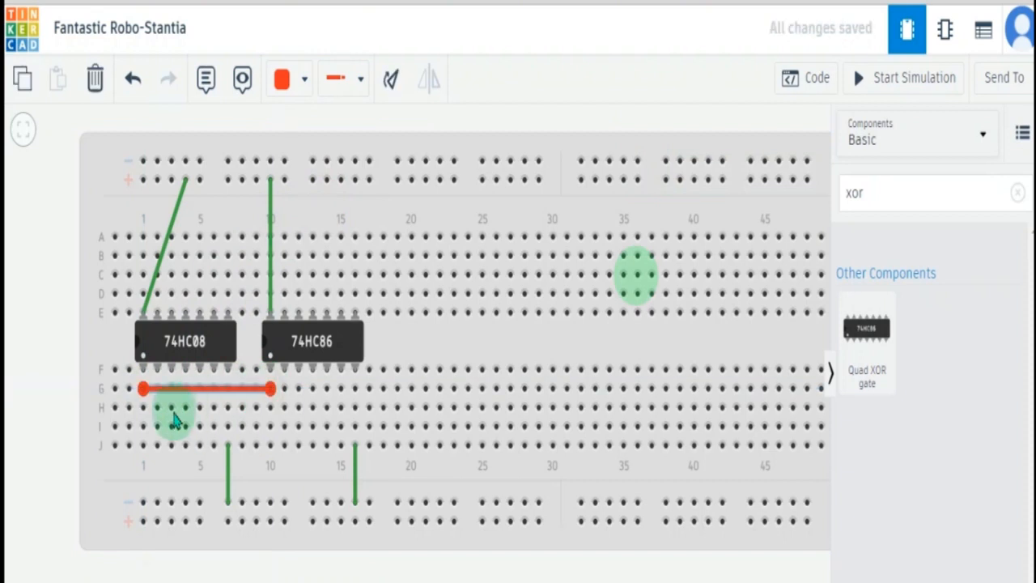
click(157, 408)
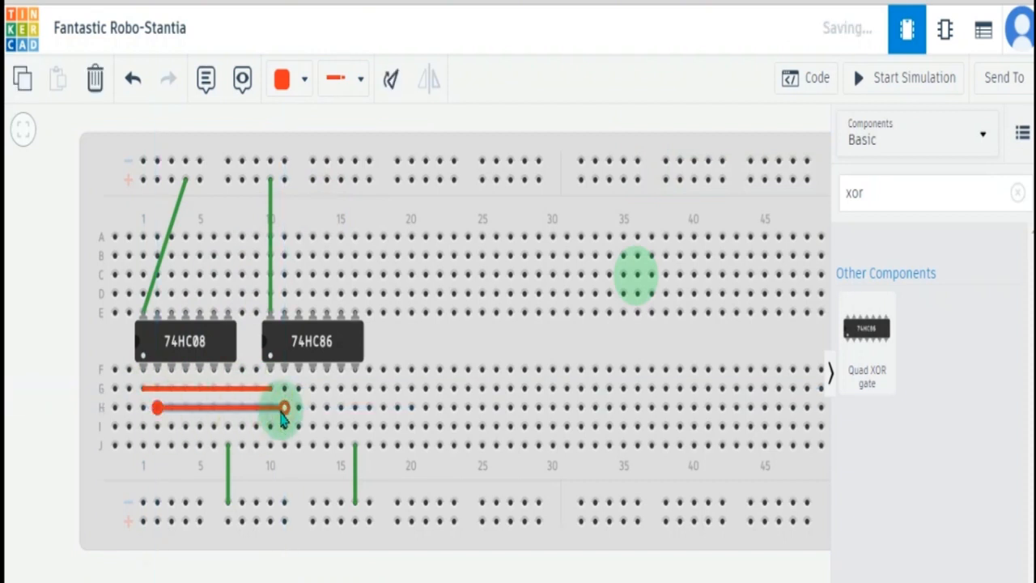
click(284, 408)
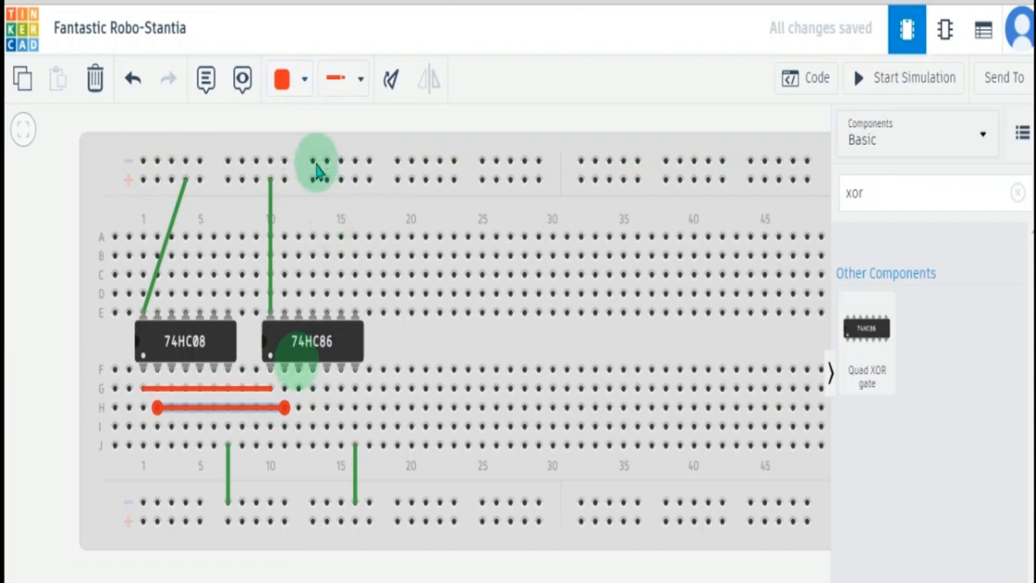
Switch the wire colour to yellow, undo the recolouring of the H2 to H11 wire, and run a yellow wire from I3 to G20
click(291, 79)
click(323, 253)
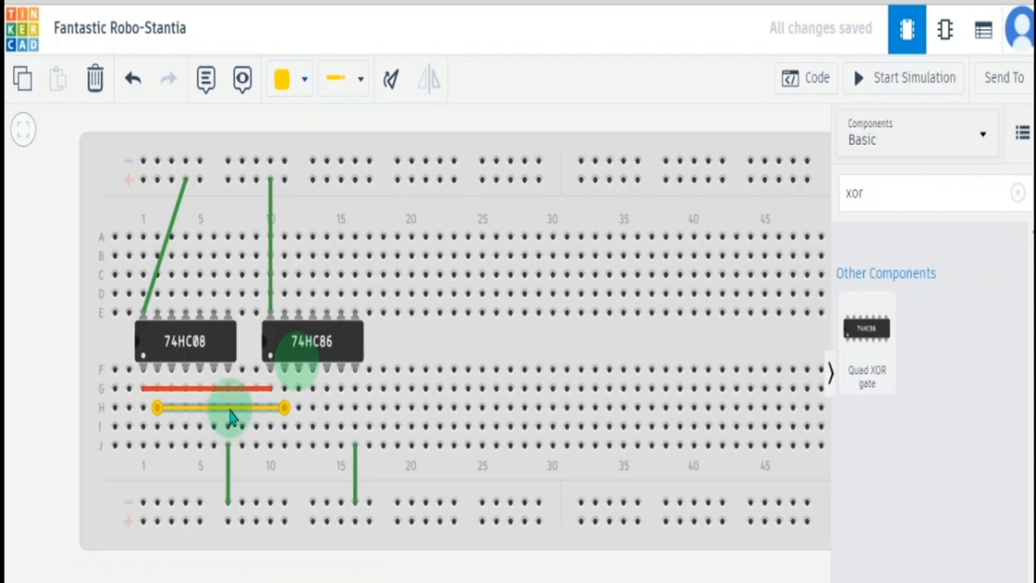
key(ctrl+z)
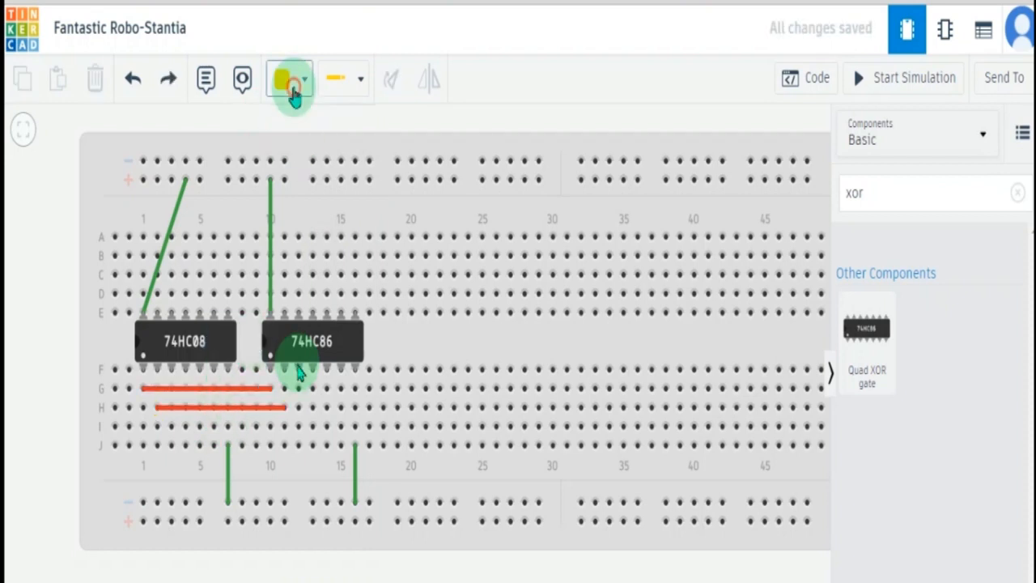
click(283, 78)
click(283, 435)
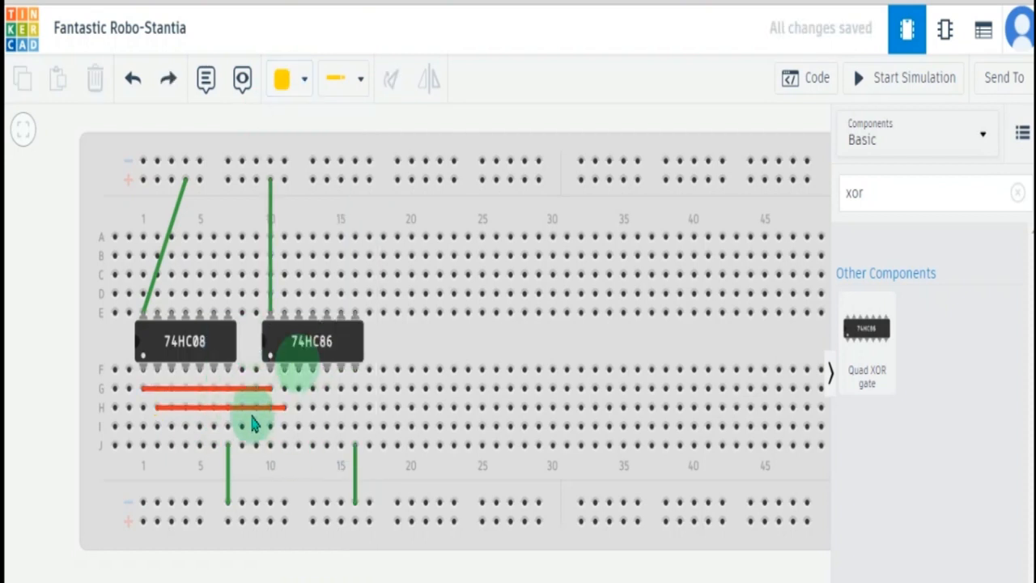
click(172, 427)
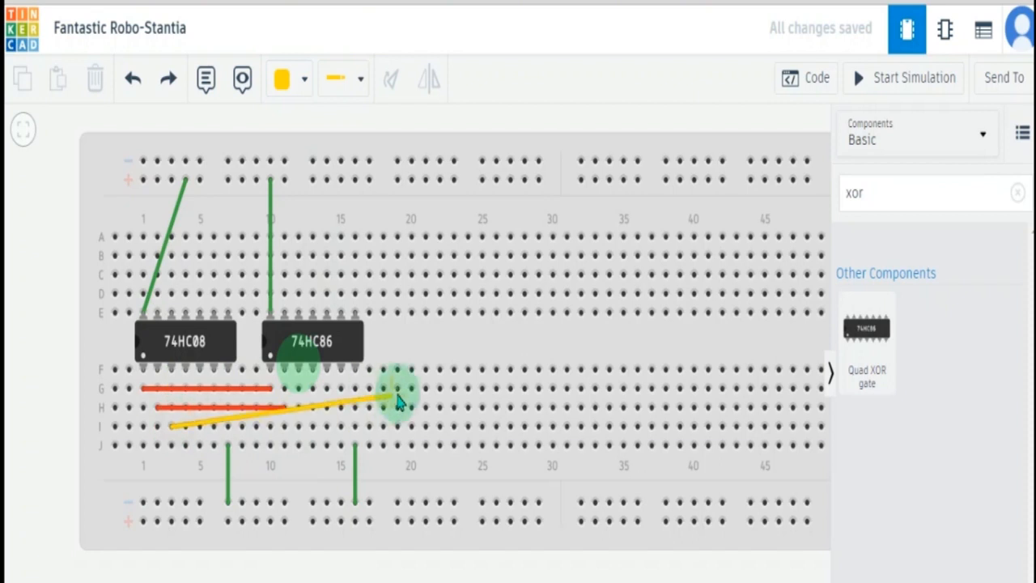
click(411, 388)
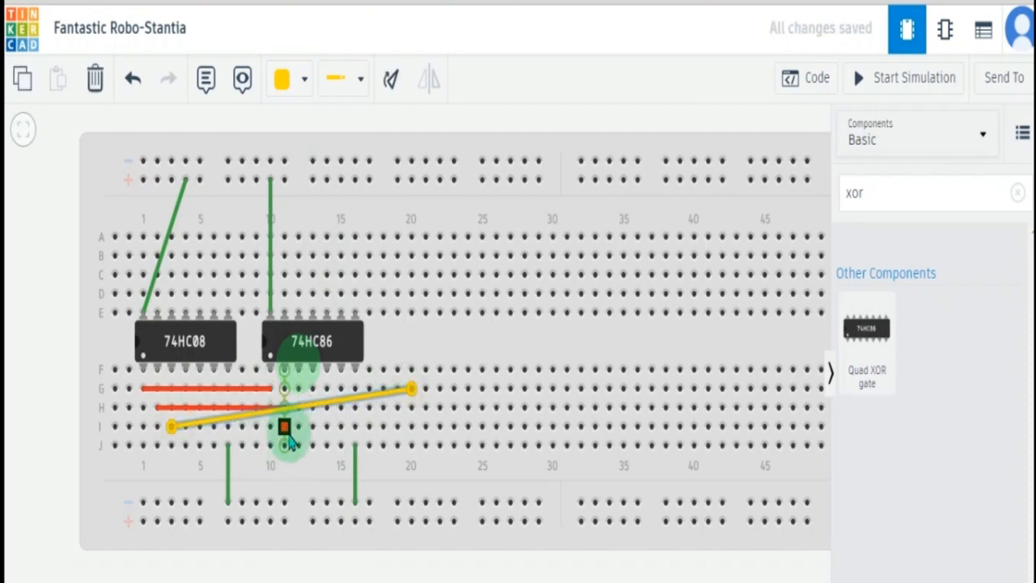
Run a yellow wire from I12 to G27, then find a resistor in the component library and place it vertically from F27 to J27
click(298, 428)
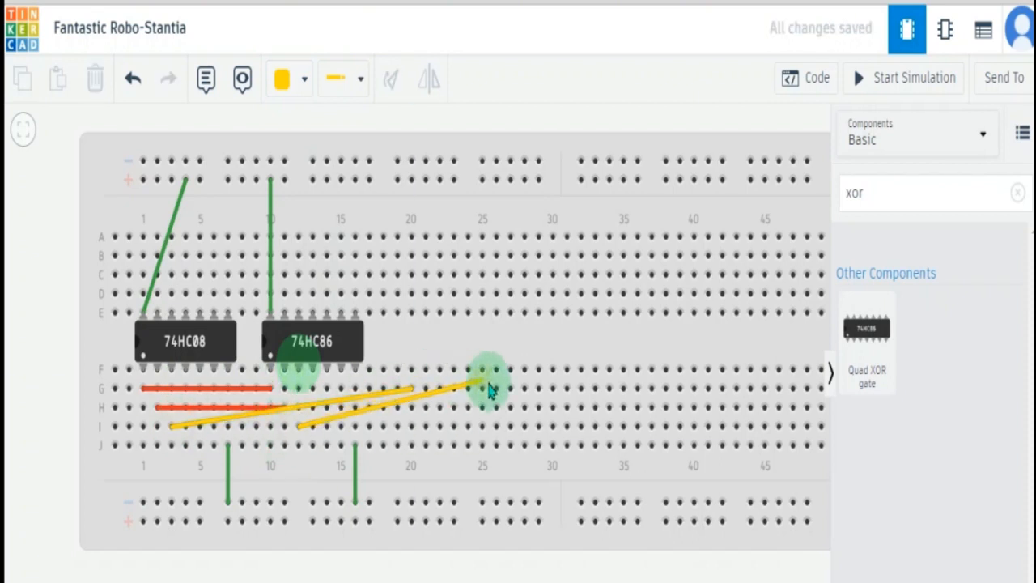
click(510, 390)
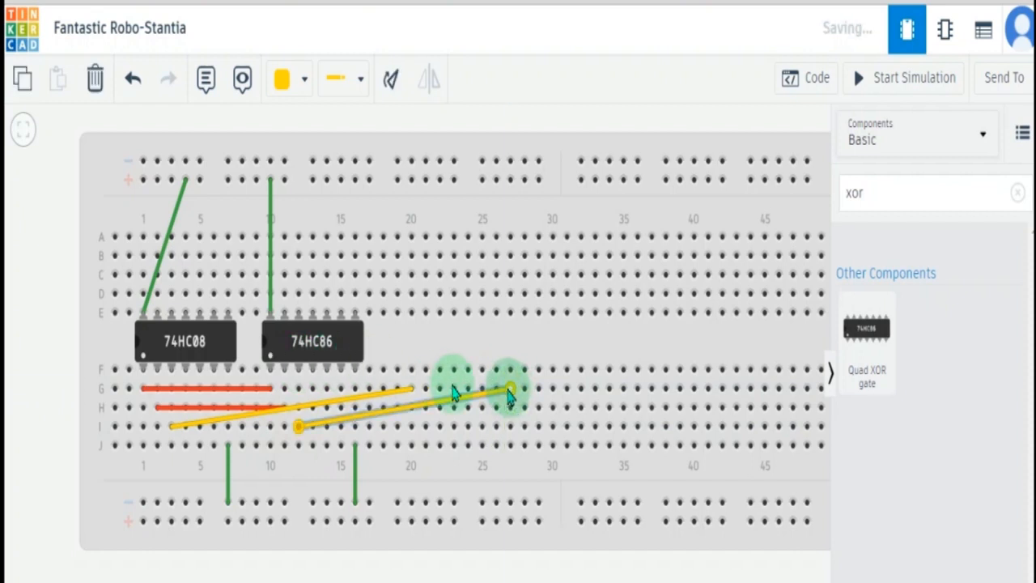
click(890, 198)
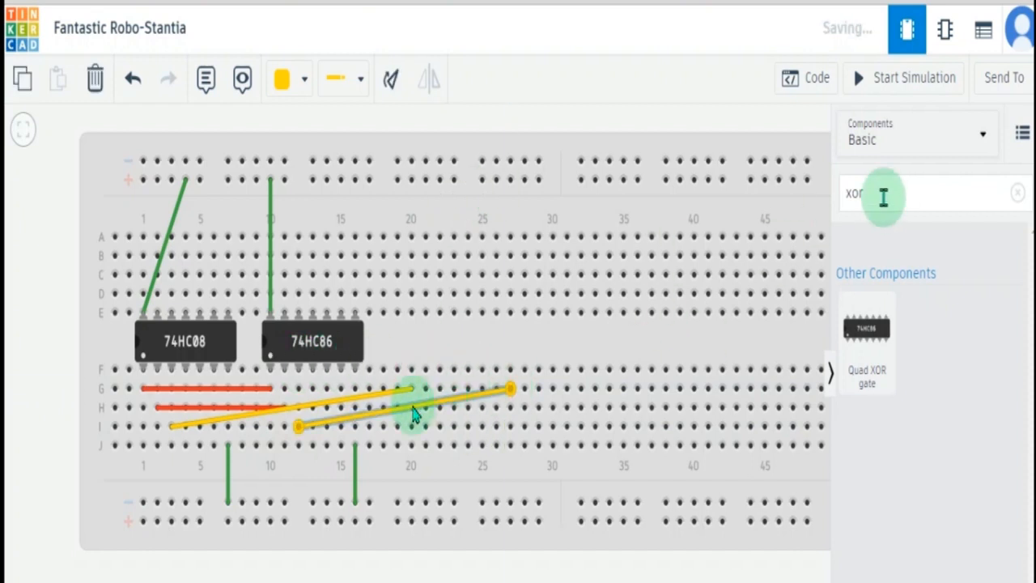
key(BackSpace)
key(BackSpace)
key(BackSpace)
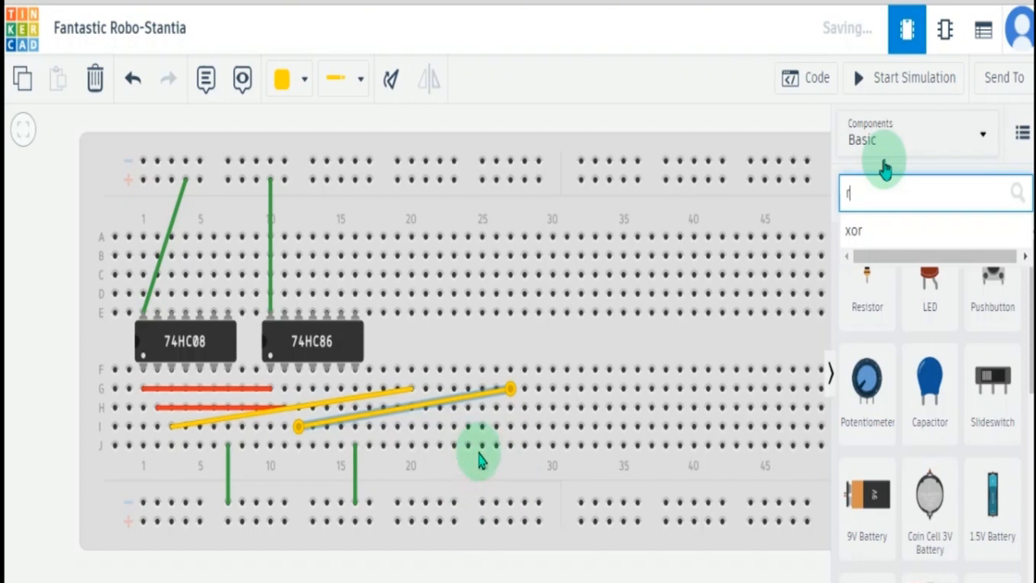
text(esis)
click(865, 285)
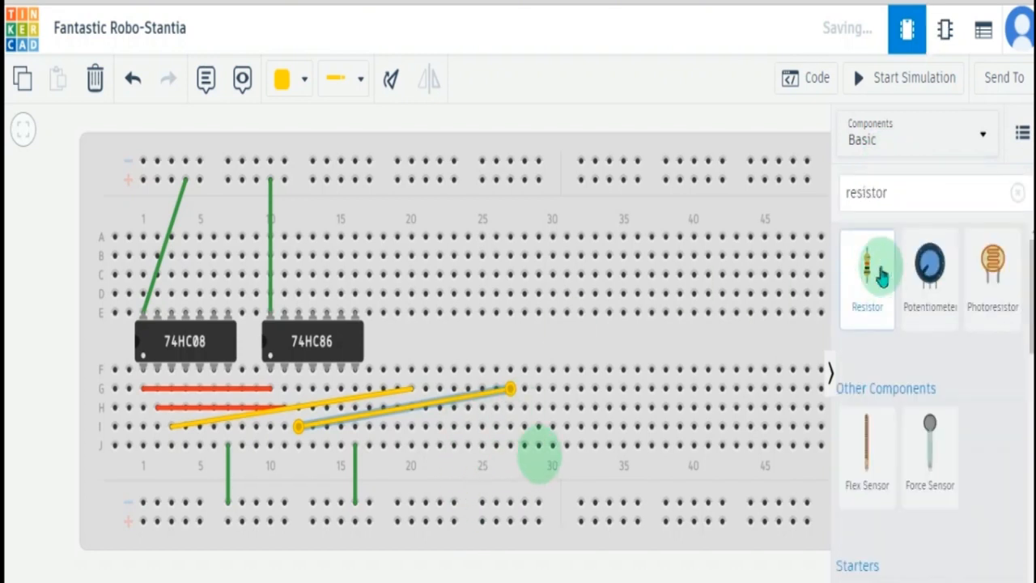
drag(873, 287, 518, 413)
scroll(518, 413, down, 1)
scroll(518, 413, up, 2)
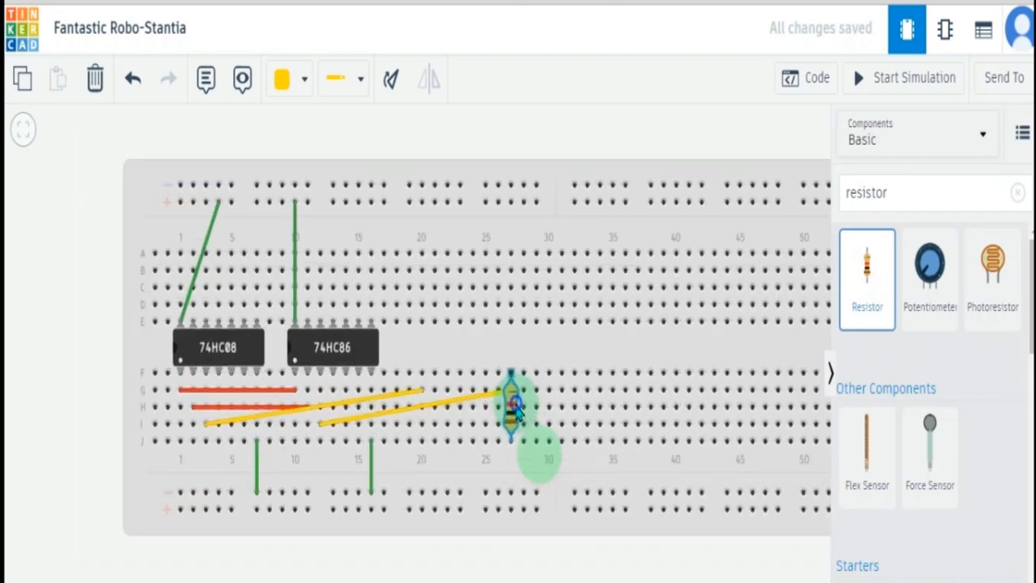
Replace the wire from I12 to G27 with a yellow wire from I12 to F27
click(407, 417)
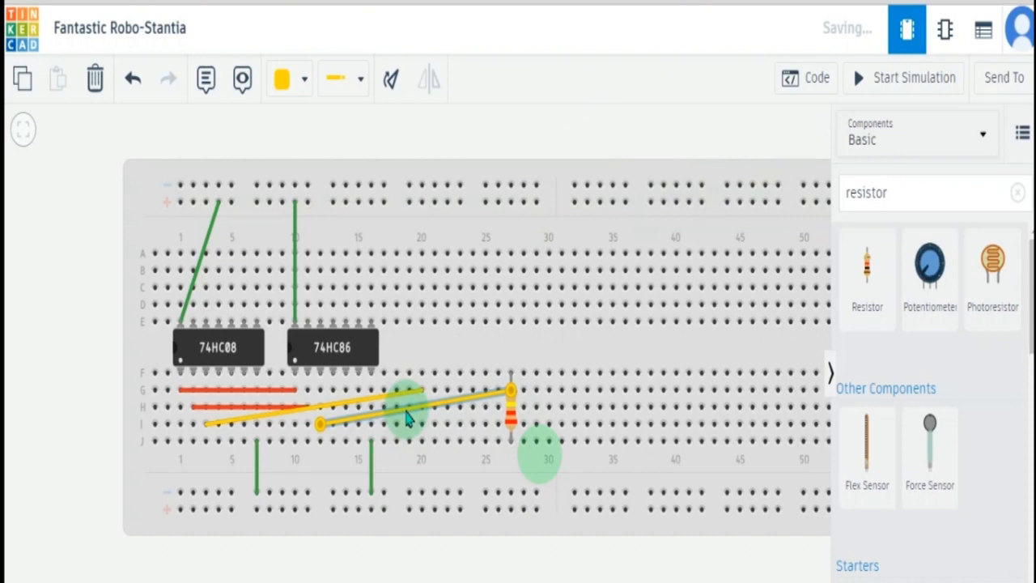
key(Delete)
click(330, 441)
click(320, 423)
click(510, 373)
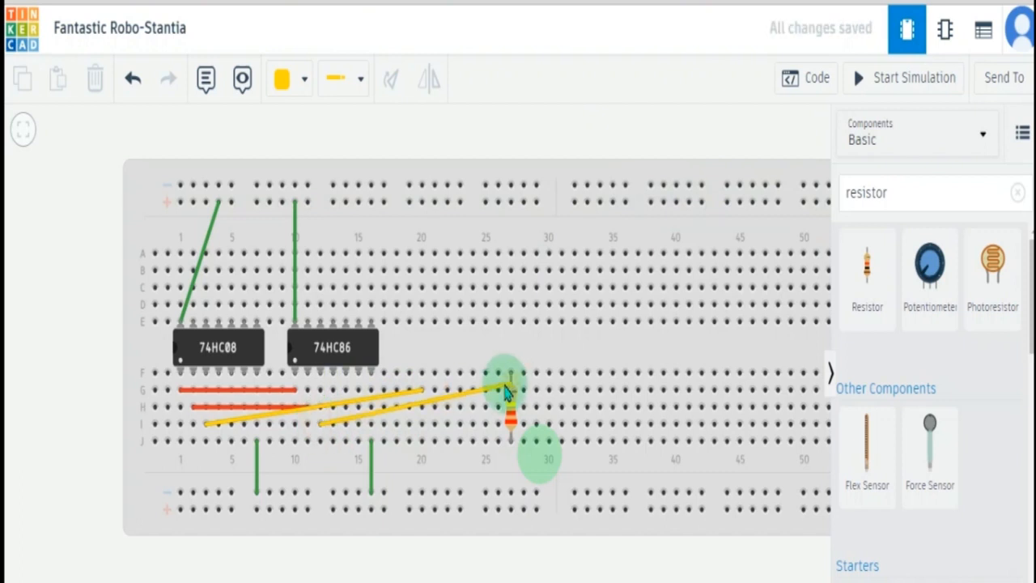
Replace the wire from I3 to G20 with a yellow one from I4 to F23, and place a second resistor from F23 to J23
click(434, 395)
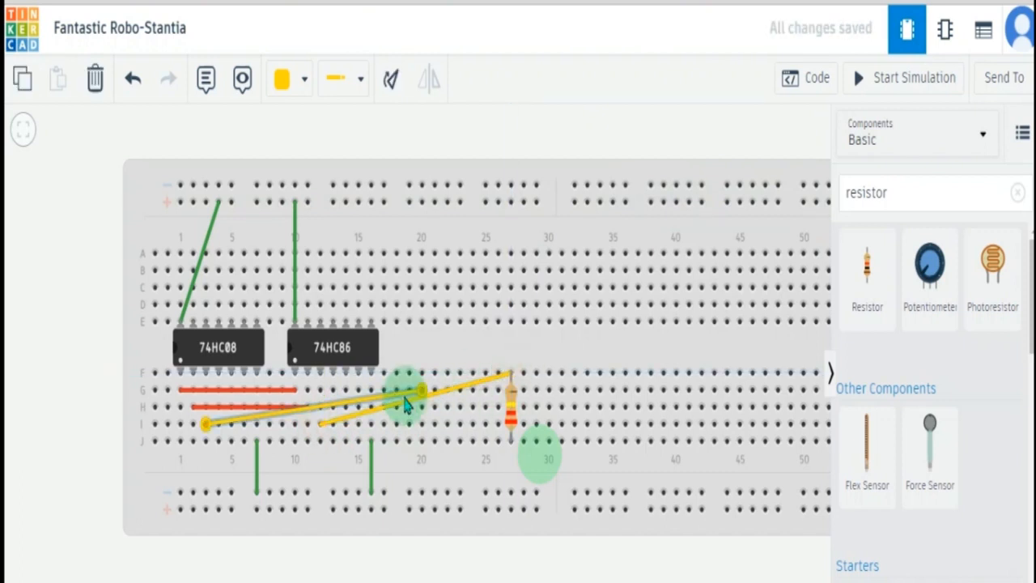
key(Delete)
click(217, 424)
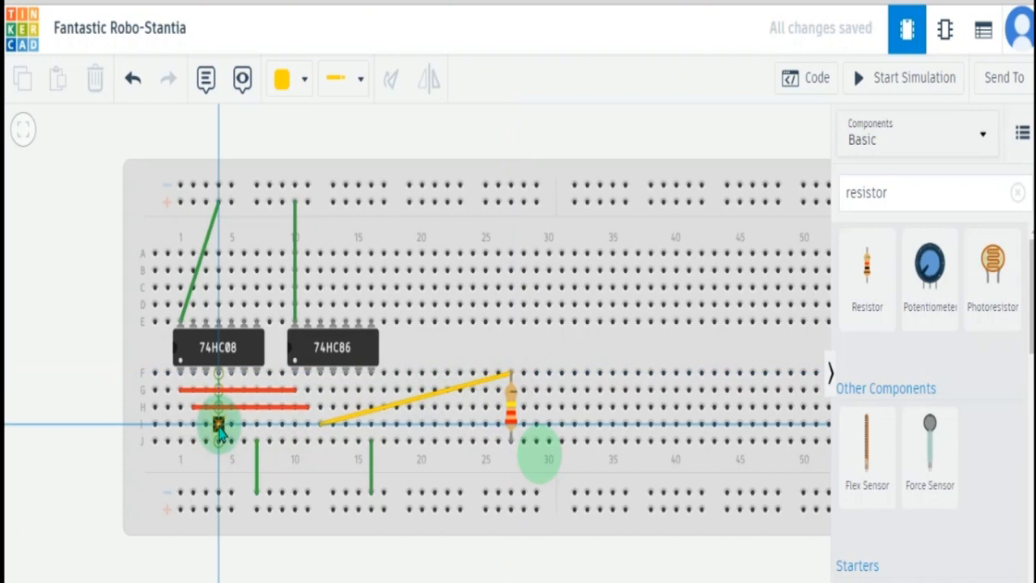
click(446, 373)
drag(455, 382, 462, 377)
drag(851, 298, 467, 423)
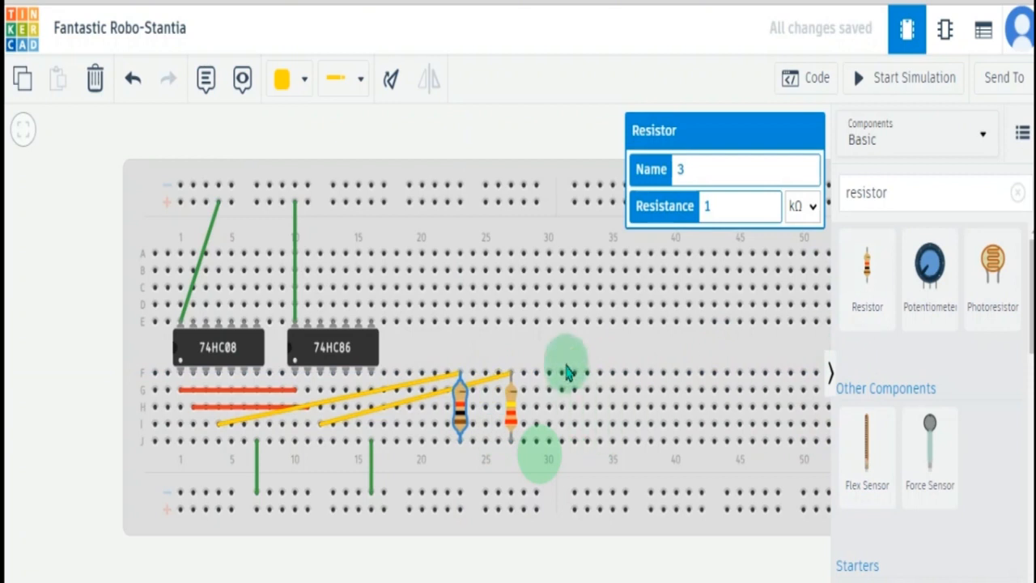
click(561, 350)
Search the component library for "led" and place a red LED over the resistor in column 27
click(905, 194)
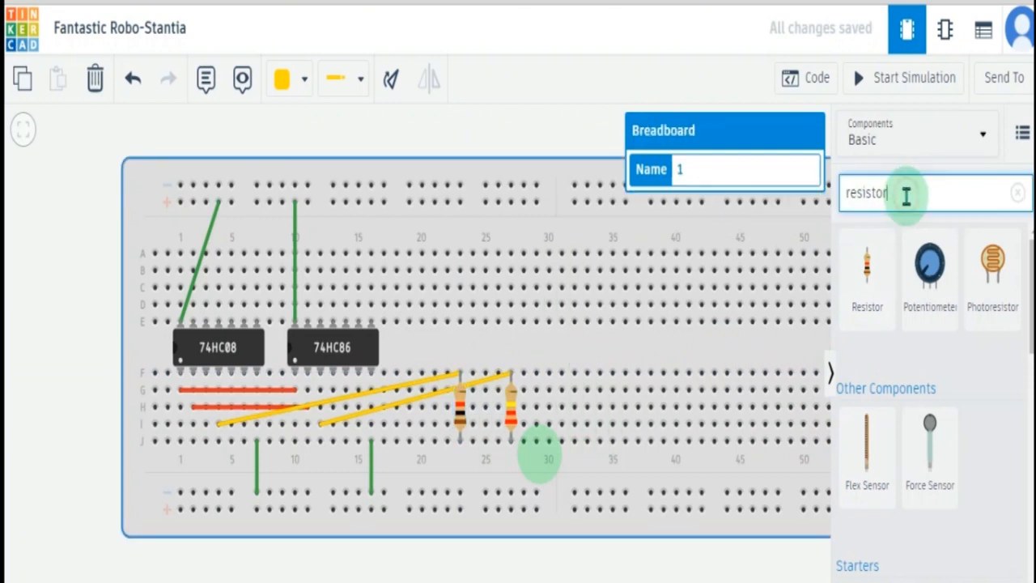
key(BackSpace)
key(BackSpace)
key(BackSpace)
key(BackSpace)
key(BackSpace)
key(BackSpace)
key(BackSpace)
key(BackSpace)
text(le)
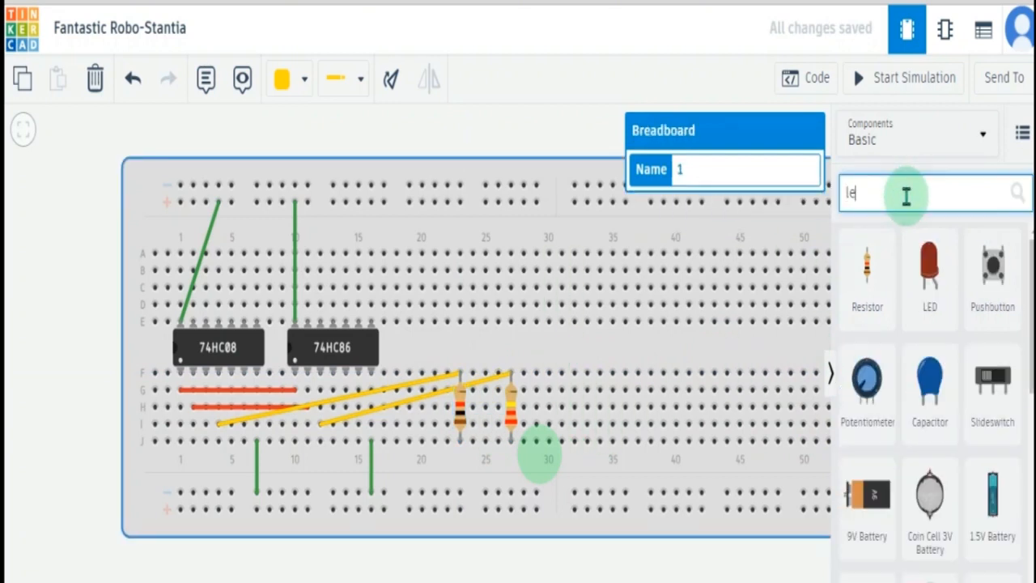
text(ds)
key(BackSpace)
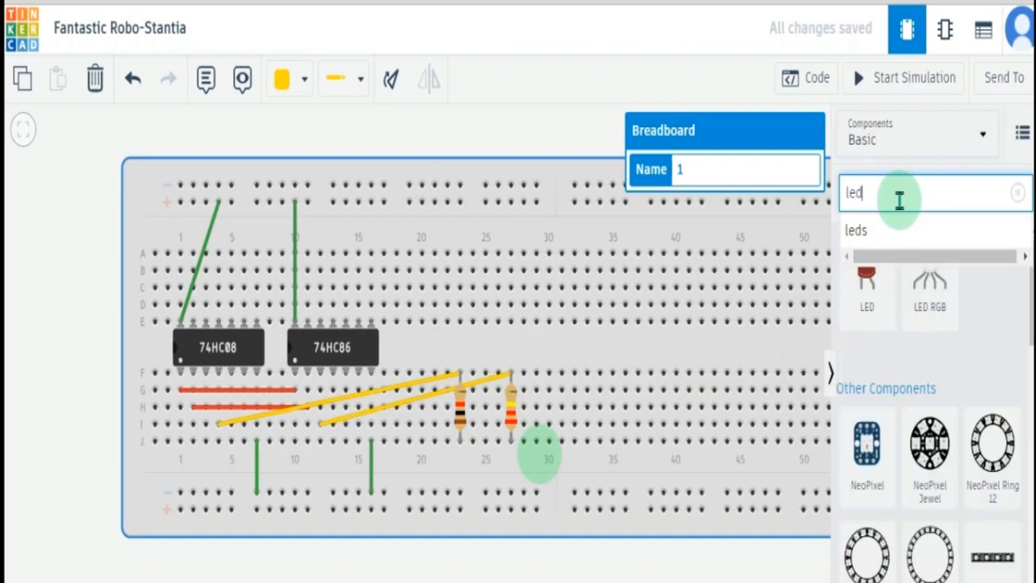
click(865, 232)
drag(896, 300, 524, 445)
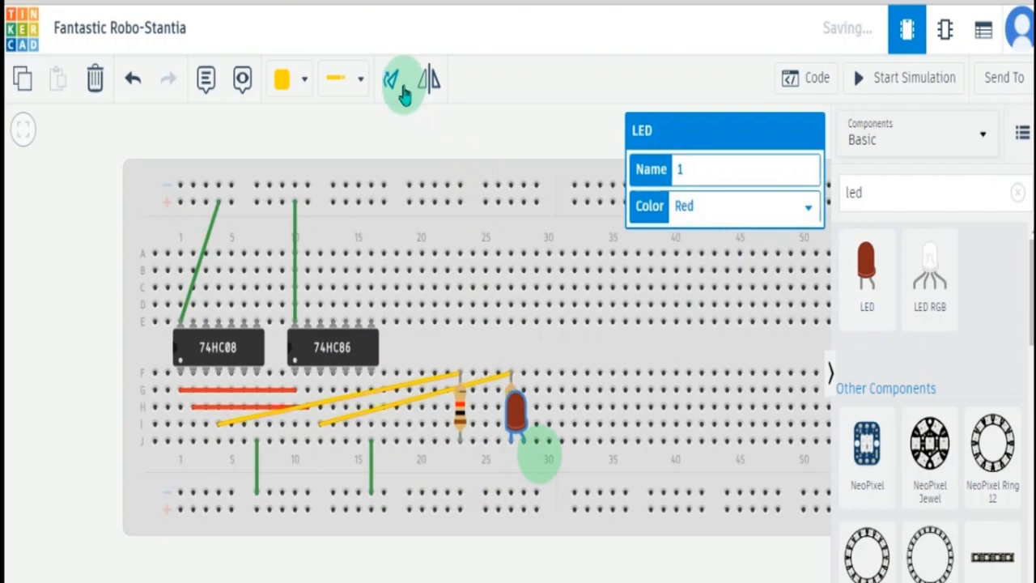
Rotate the LED sideways, mirror it, and position it with its bent leg at the lower end of the column 27 resistor
click(393, 85)
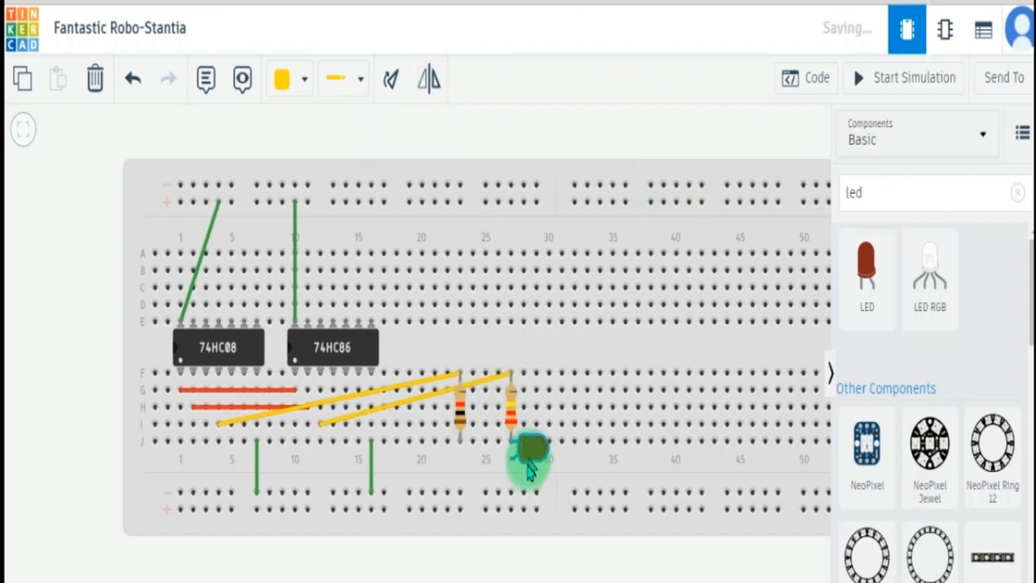
click(437, 85)
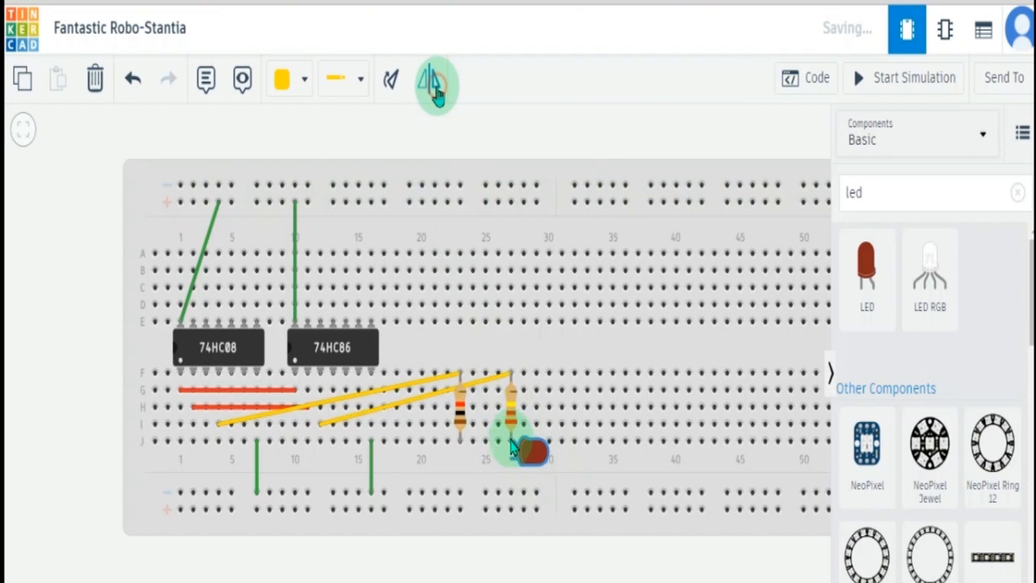
click(522, 403)
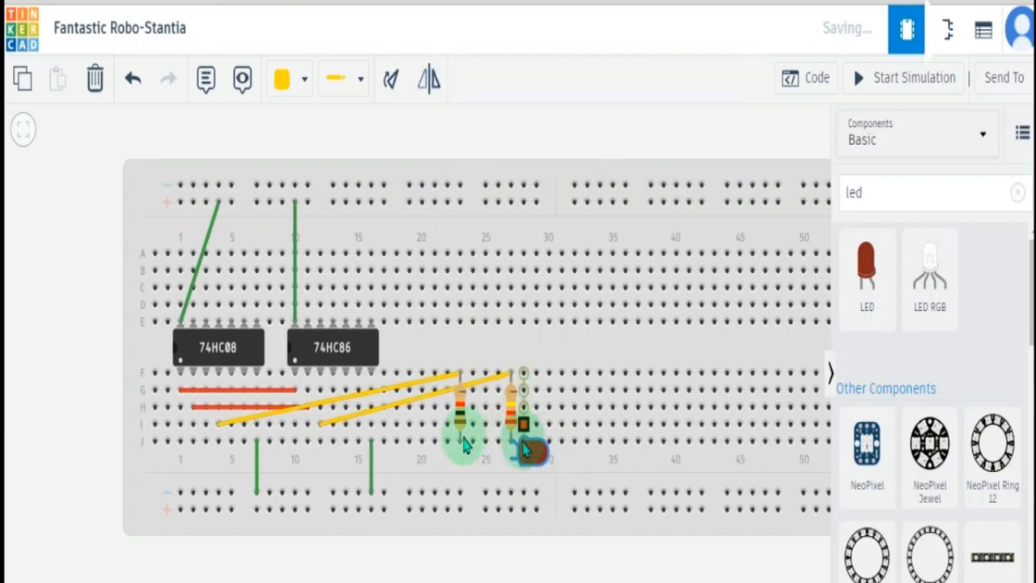
click(548, 456)
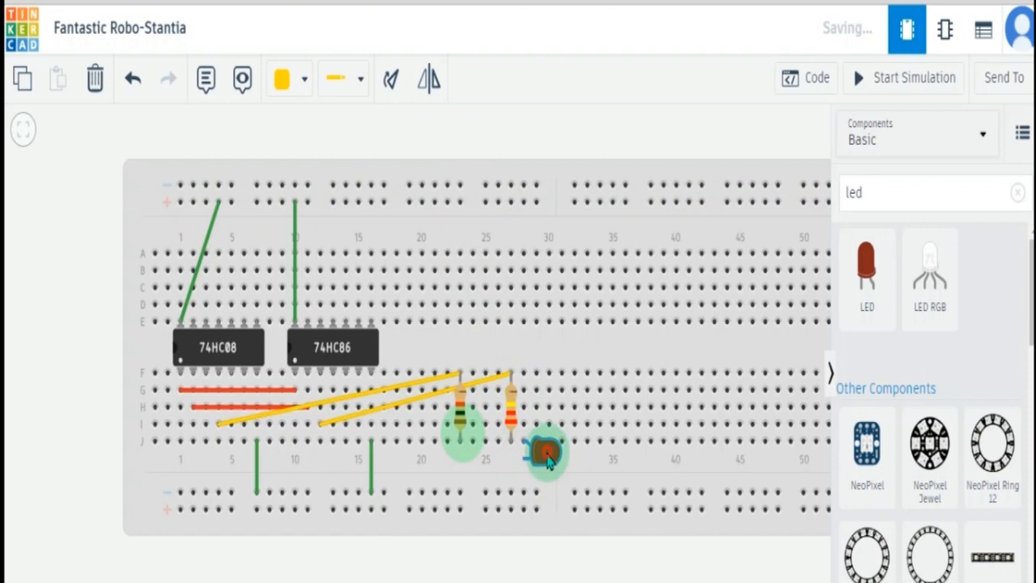
Duplicate the LED and position the copy at the lower end of the column 23 resistor
key(ctrl+c)
key(ctrl+v)
drag(647, 408, 461, 456)
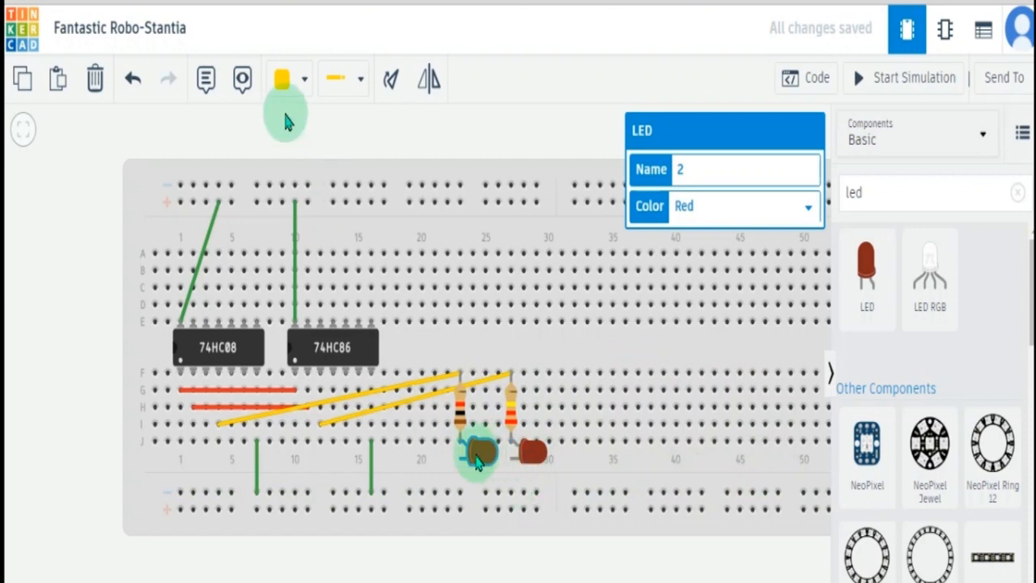
Set the wire colour to black and connect both LEDs' lower legs straight down to the lower negative rail
click(291, 78)
click(317, 147)
click(461, 459)
click(460, 491)
click(512, 458)
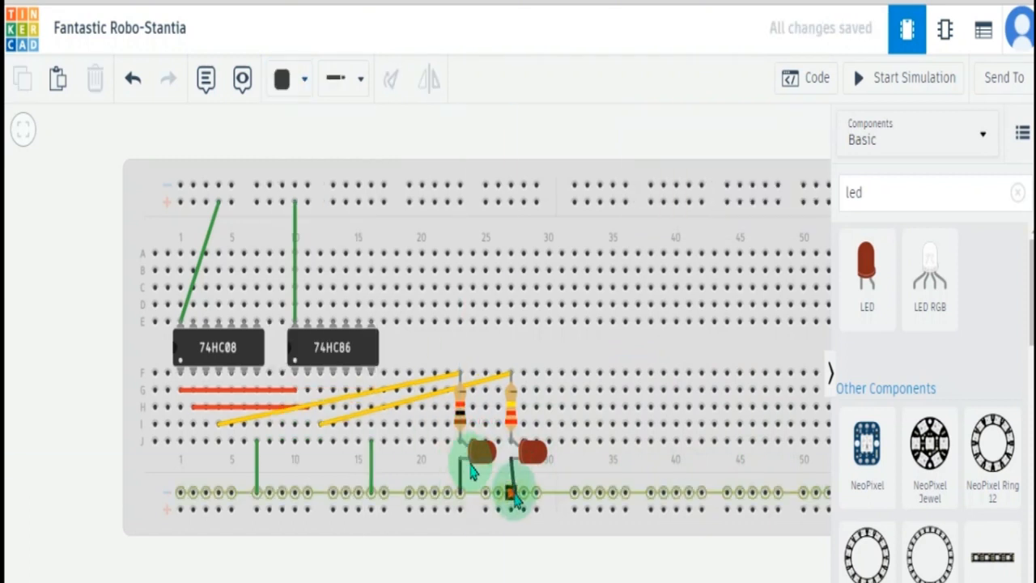
click(511, 491)
Search the component library for "3v b" and place a Coin Cell 3V Battery beside the breadboard's column 1 end
scroll(511, 287, down, 2)
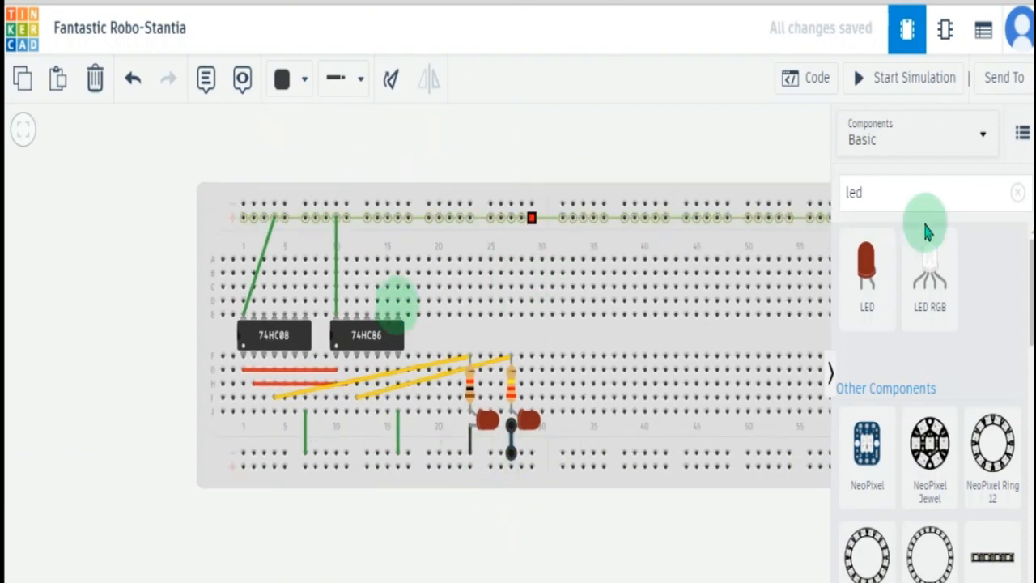
click(870, 181)
key(BackSpace)
key(BackSpace)
text(3v b)
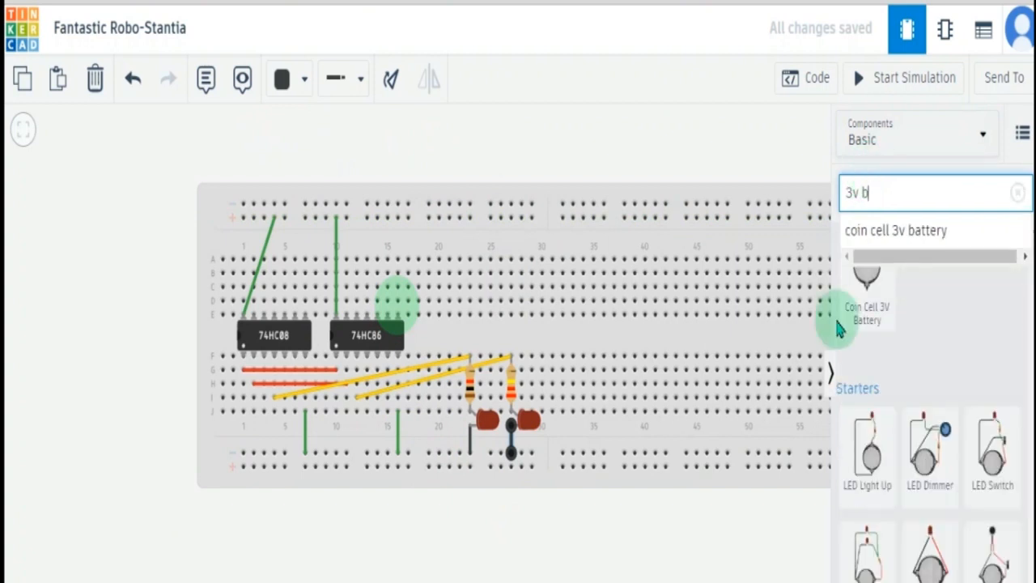
drag(872, 308, 123, 233)
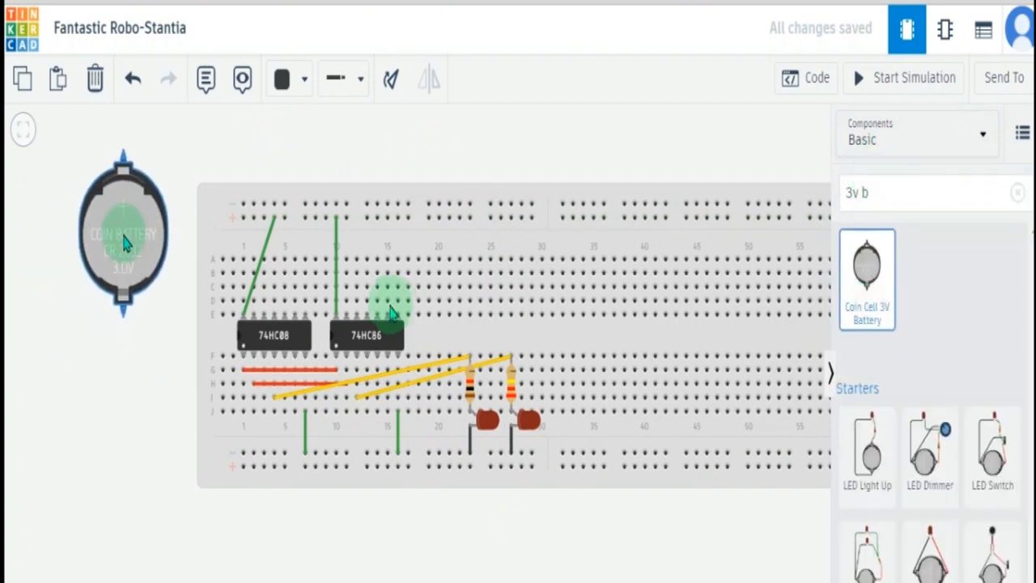
Set the wire colour to purple and connect the battery's positive terminal to the first hole of the upper positive rail
scroll(113, 239, up, 2)
scroll(110, 235, up, 3)
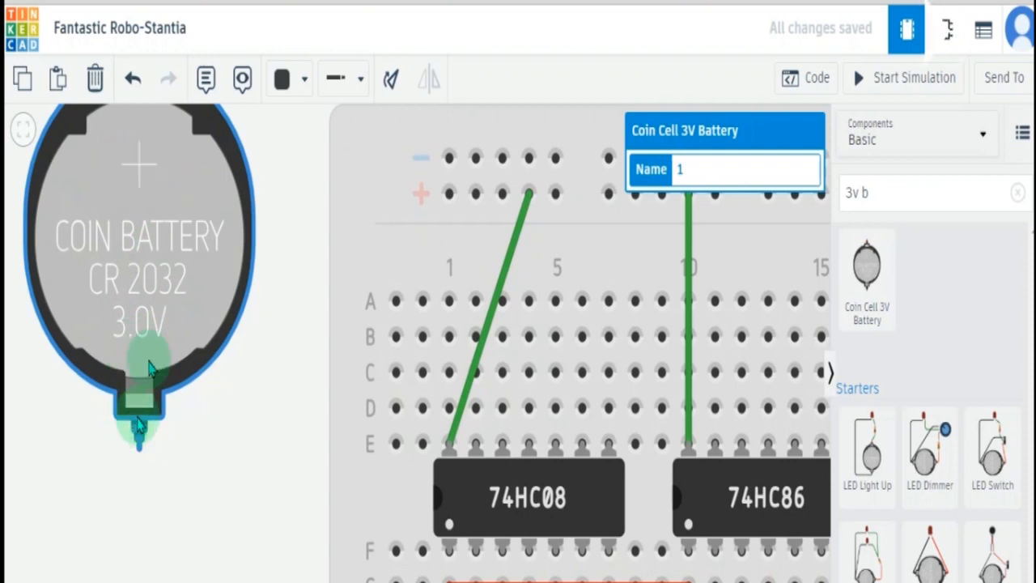
scroll(144, 427, down, 3)
click(339, 79)
click(293, 79)
click(320, 287)
click(293, 79)
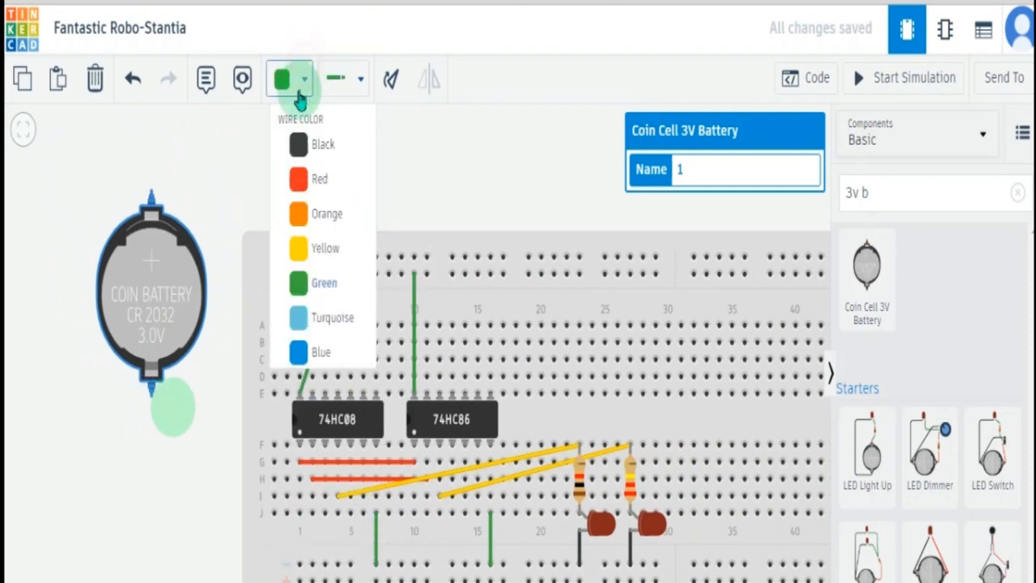
click(324, 391)
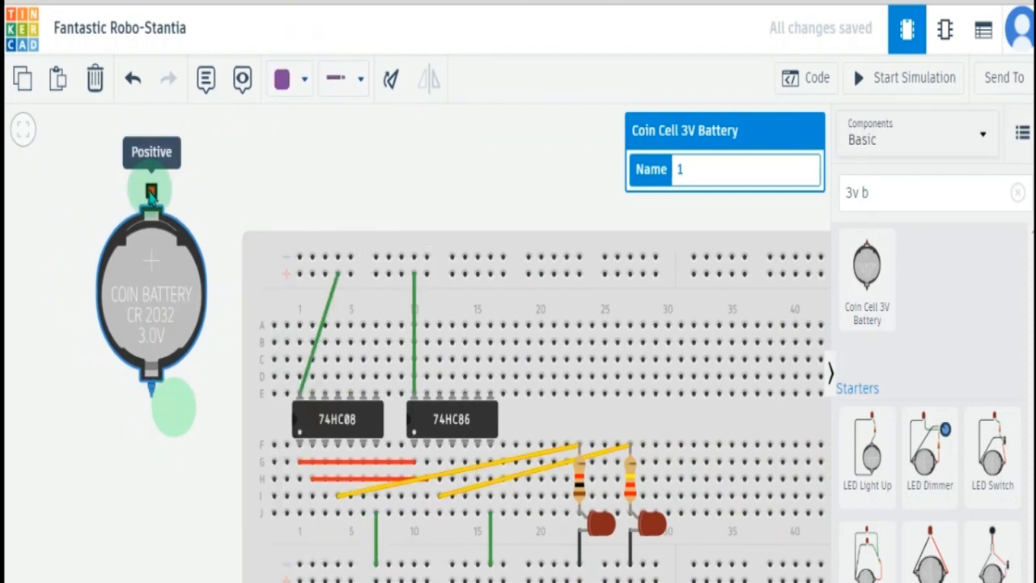
click(151, 192)
click(297, 274)
Connect the battery's negative terminal to the first hole of the lower negative rail and colour that wire blue
scroll(231, 351, down, 2)
click(167, 385)
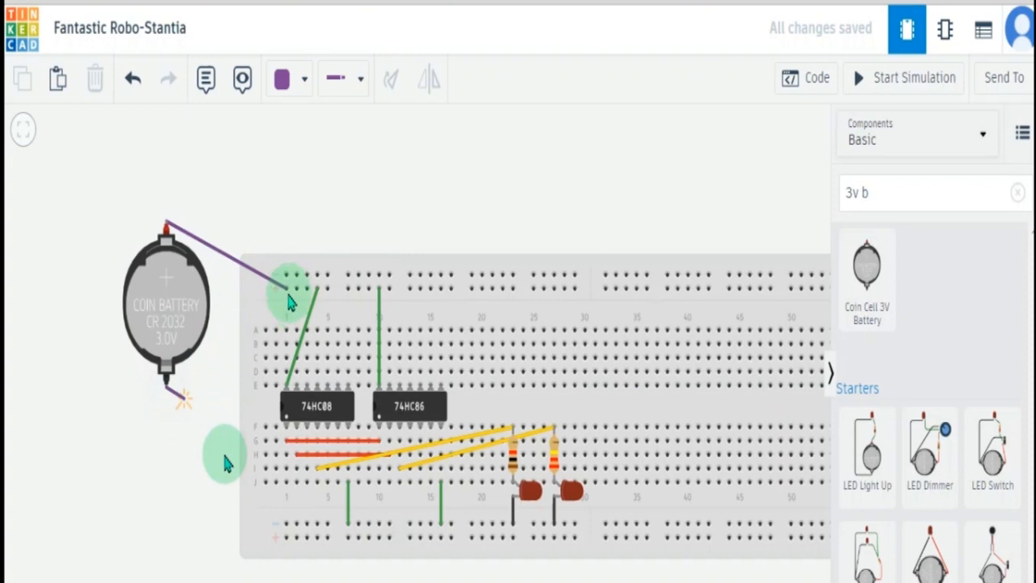
click(170, 395)
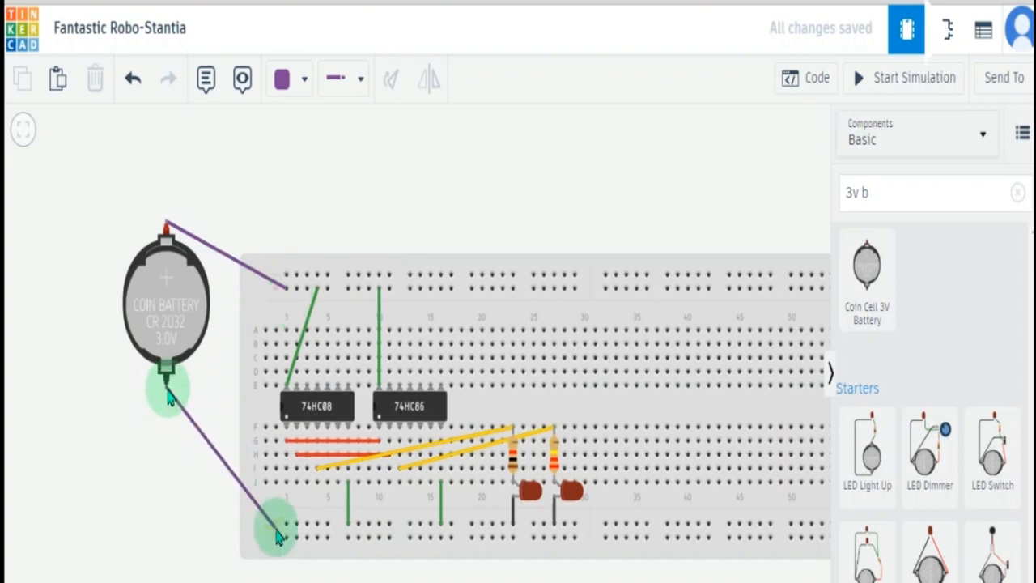
click(274, 527)
scroll(275, 530, up, 2)
scroll(279, 518, up, 2)
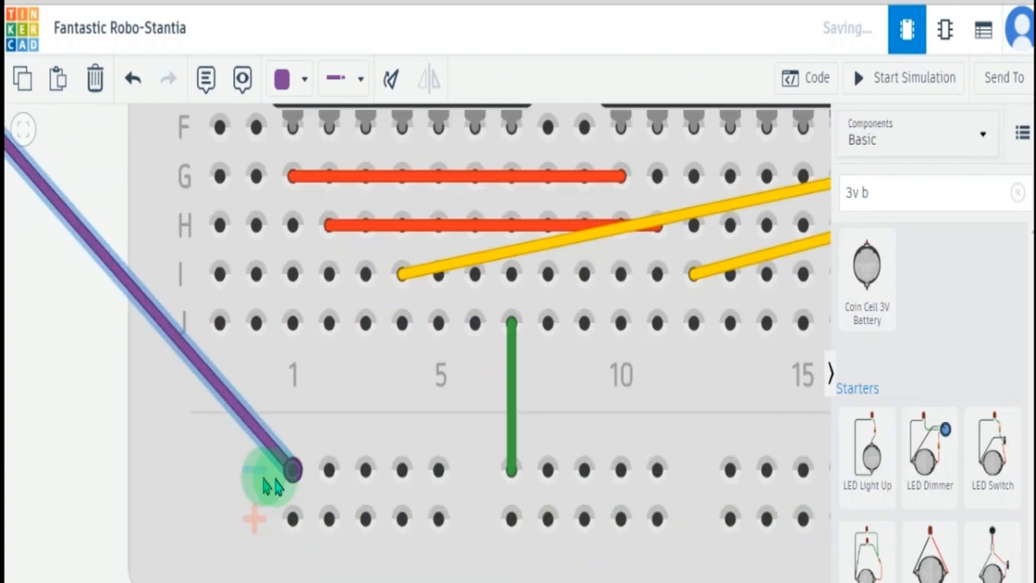
scroll(283, 485, down, 5)
scroll(282, 486, up, 1)
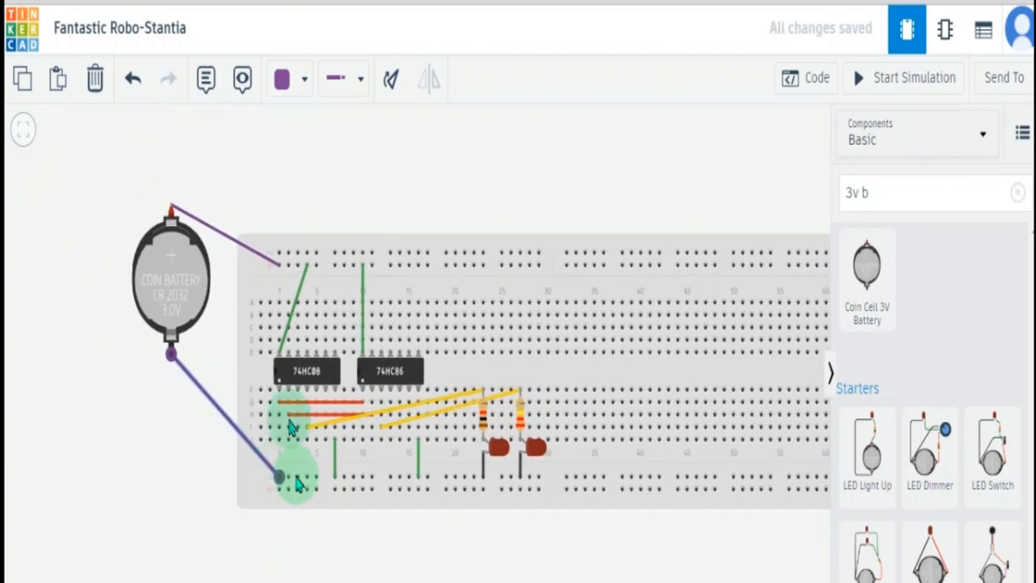
click(300, 79)
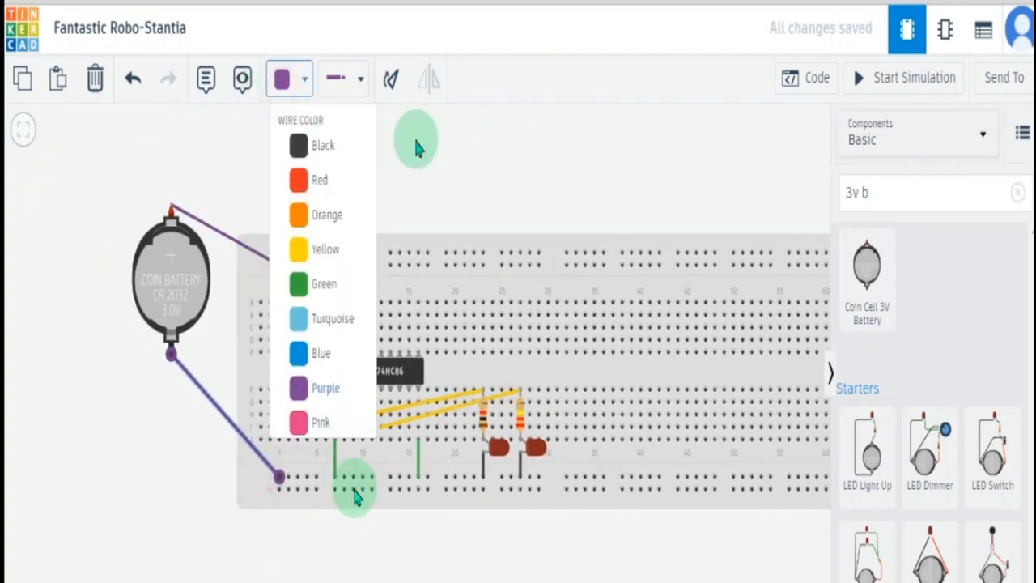
click(331, 356)
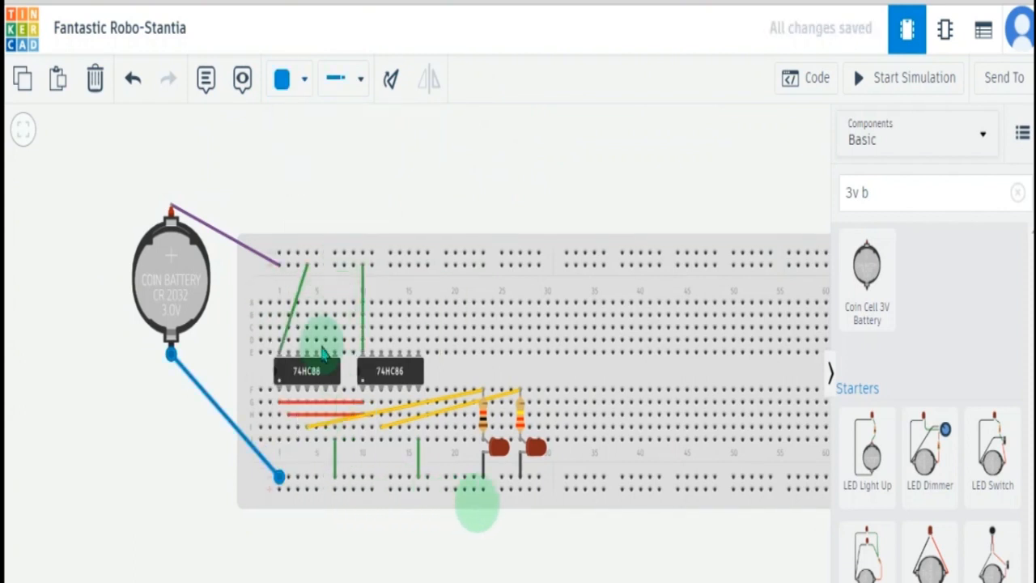
Run a blue wire from the fifth hole of the upper positive rail to H1, feeding the 74HC08's first input
click(297, 374)
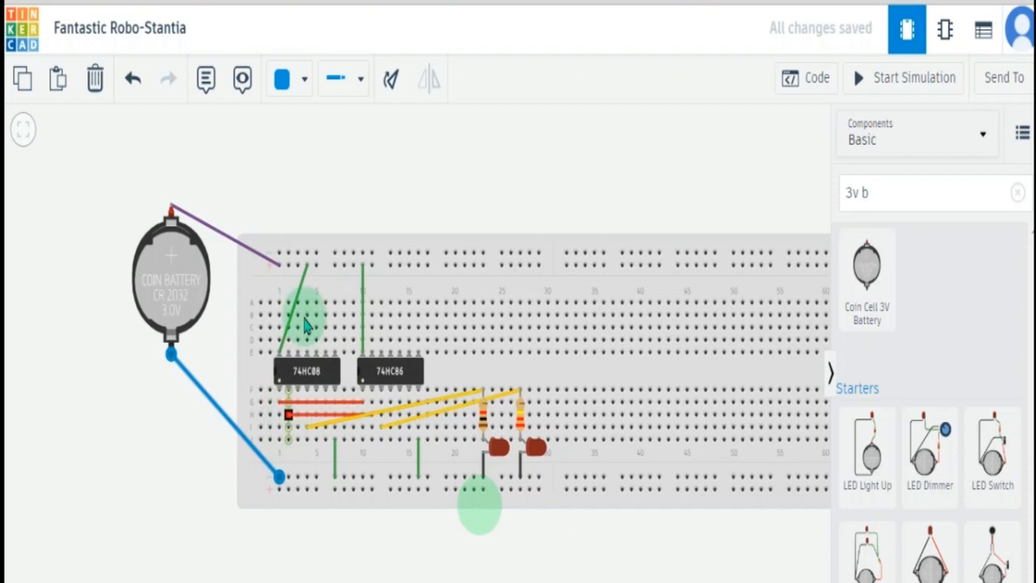
click(316, 264)
click(310, 299)
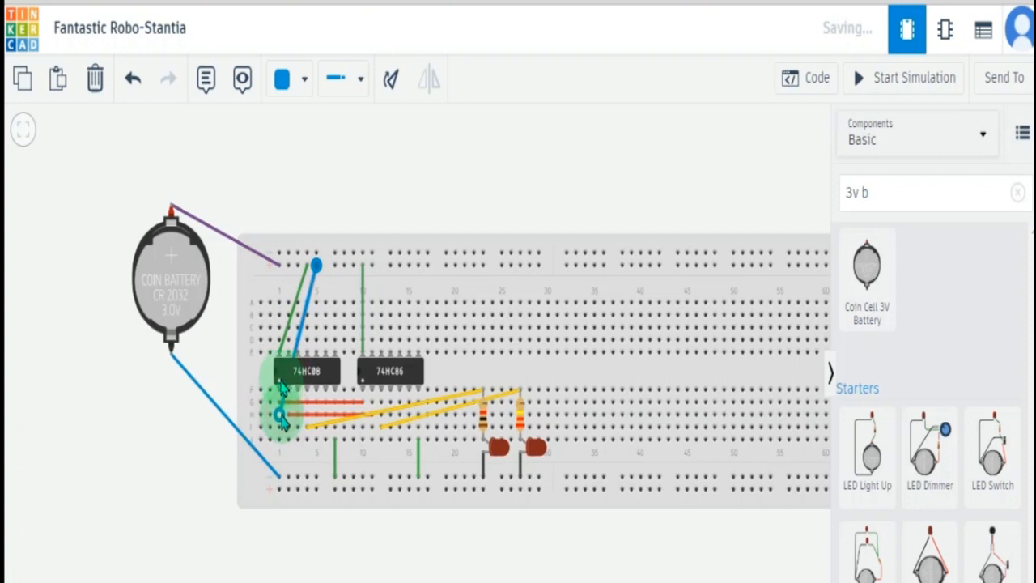
Run a blue wire from I2 to the fourth hole of the lower negative rail and simulate the circuit briefly
click(289, 428)
click(306, 478)
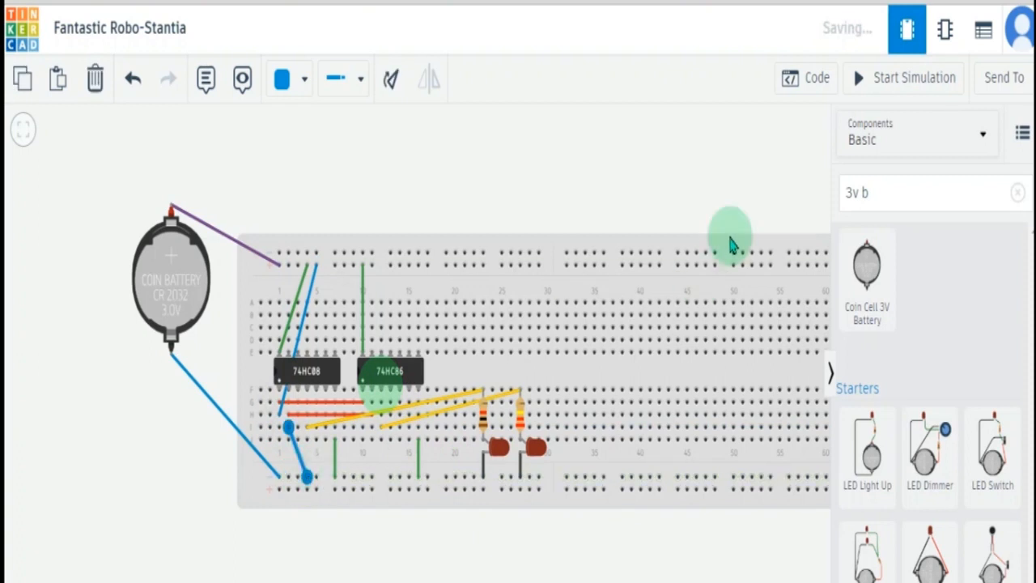
click(862, 76)
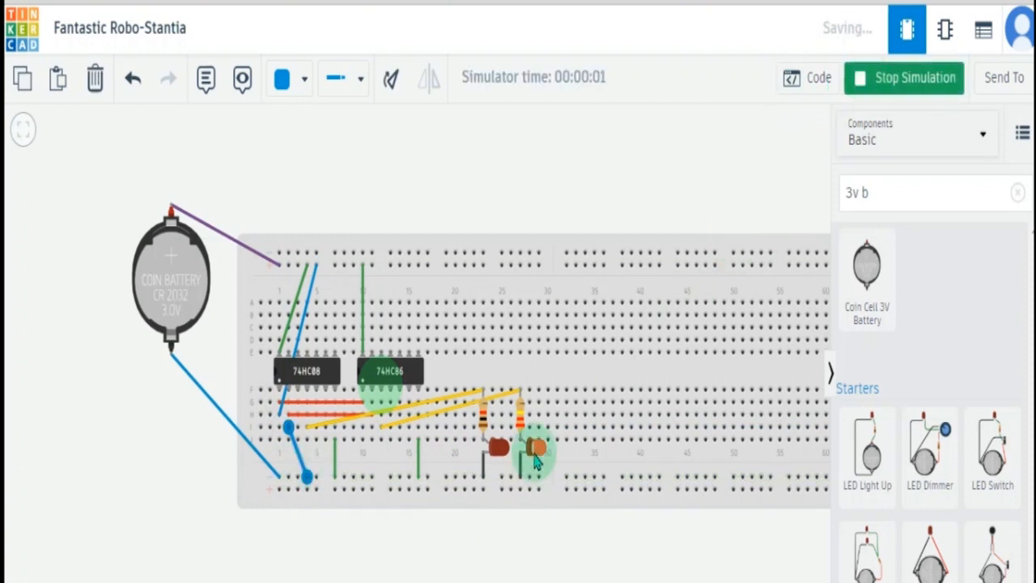
click(880, 75)
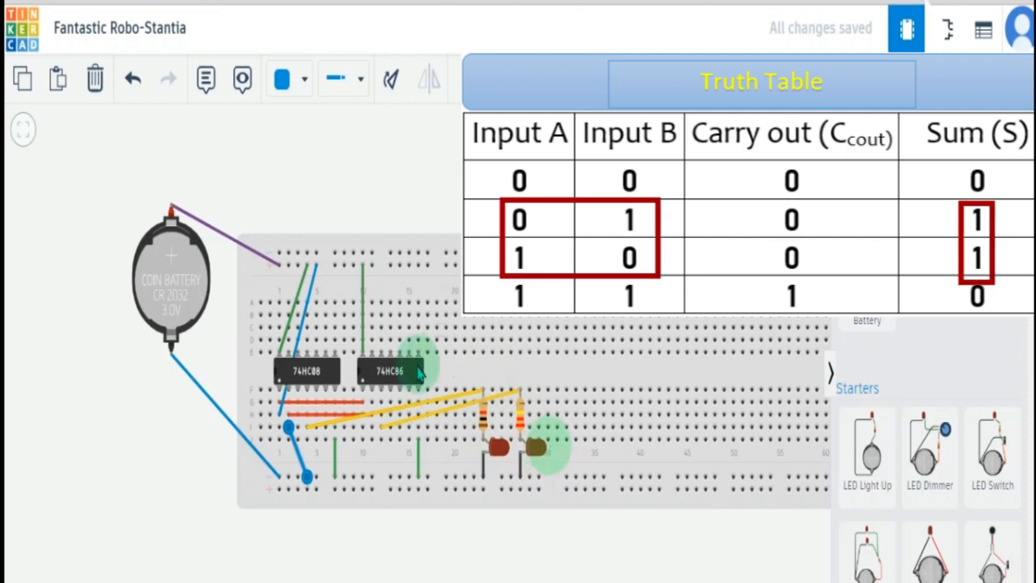
Undo both blue input wires and connect the 74HC08's first two inputs to the upper positive rail
key(ctrl+z)
key(ctrl+z)
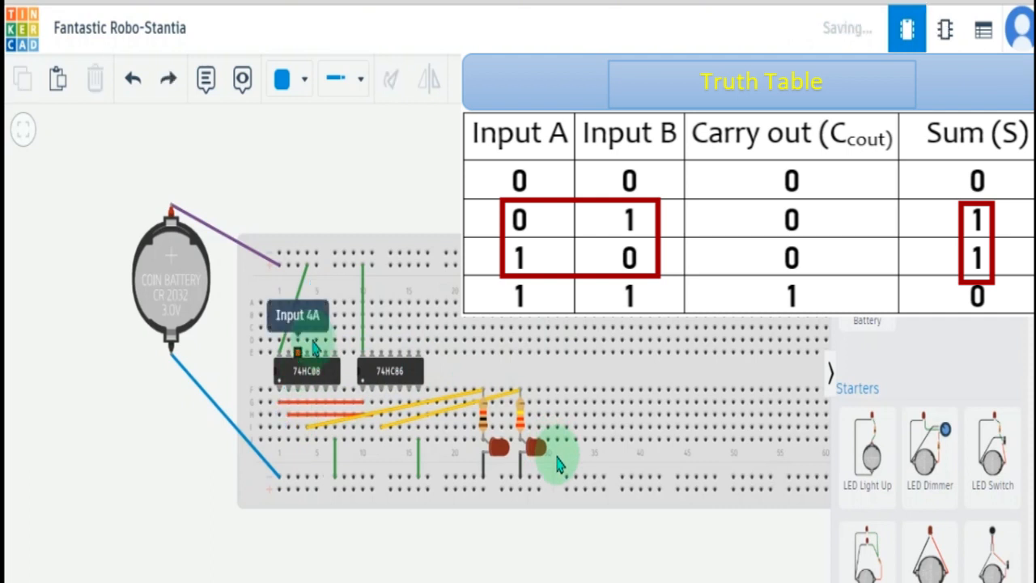
click(316, 267)
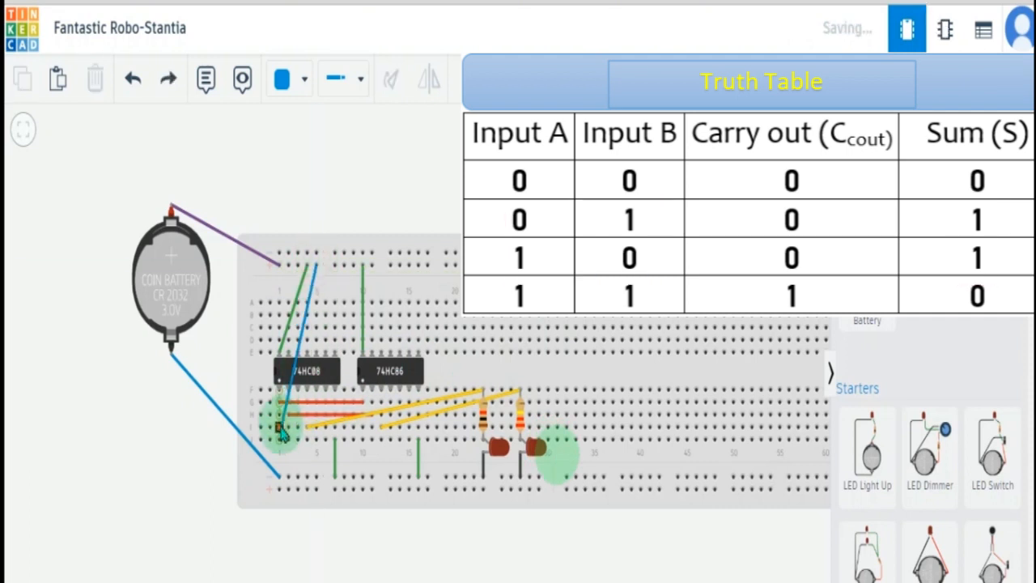
click(281, 426)
click(287, 427)
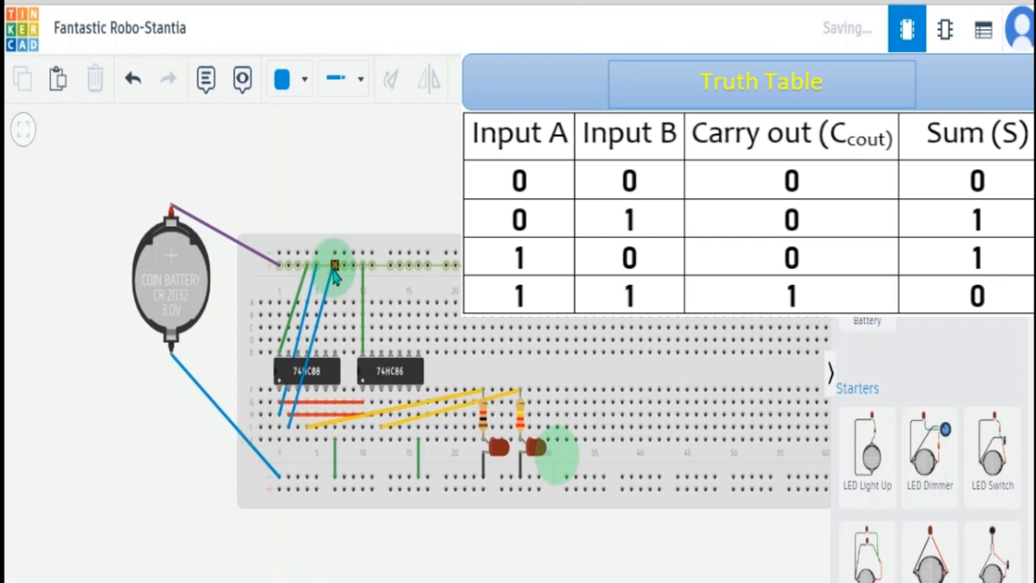
click(334, 266)
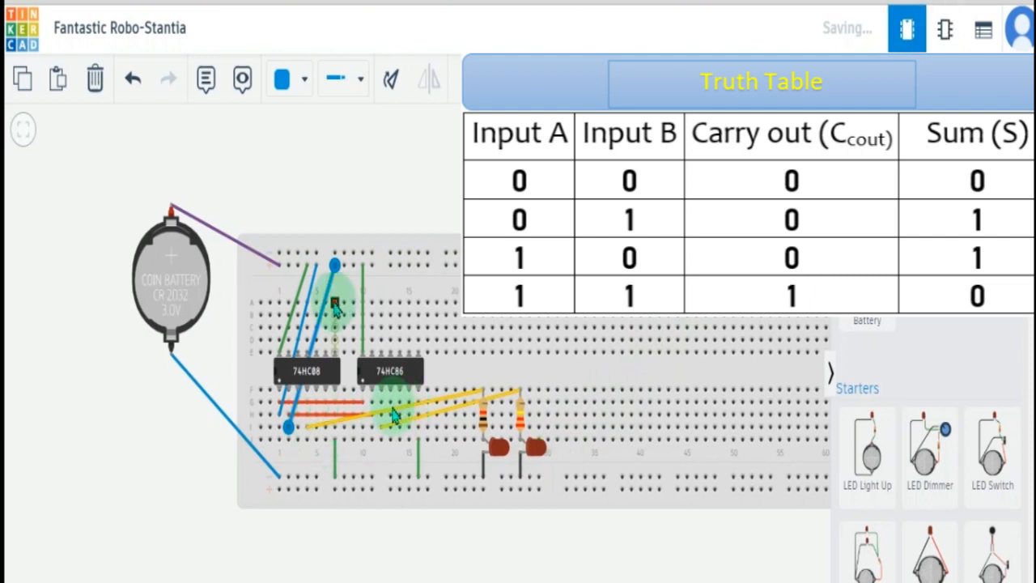
Undo the two blue input wires and rewire H1 and I2 to the fifth and sixth holes of the upper positive rail
key(ctrl+z)
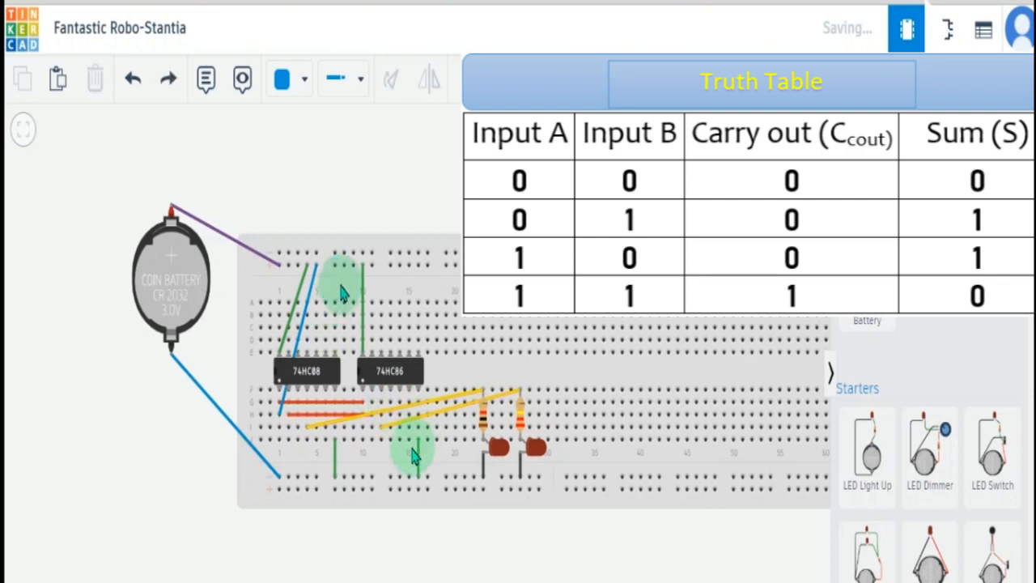
key(ctrl+z)
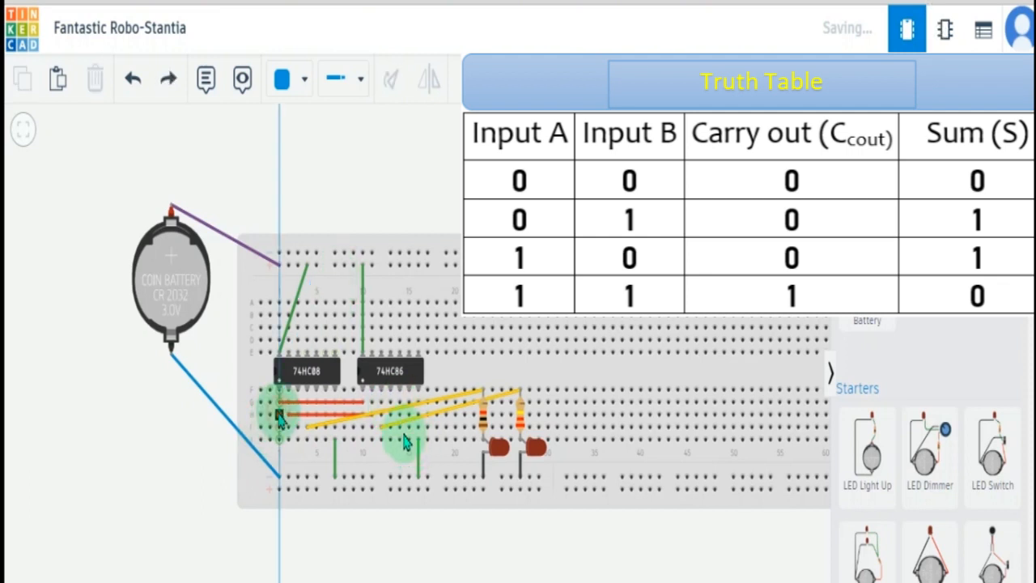
click(279, 415)
click(315, 264)
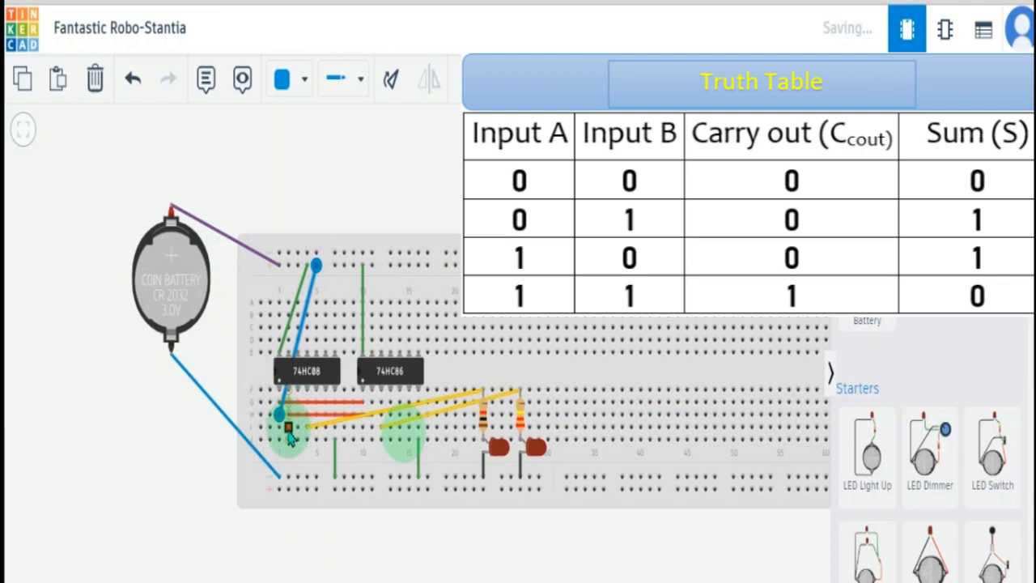
click(288, 427)
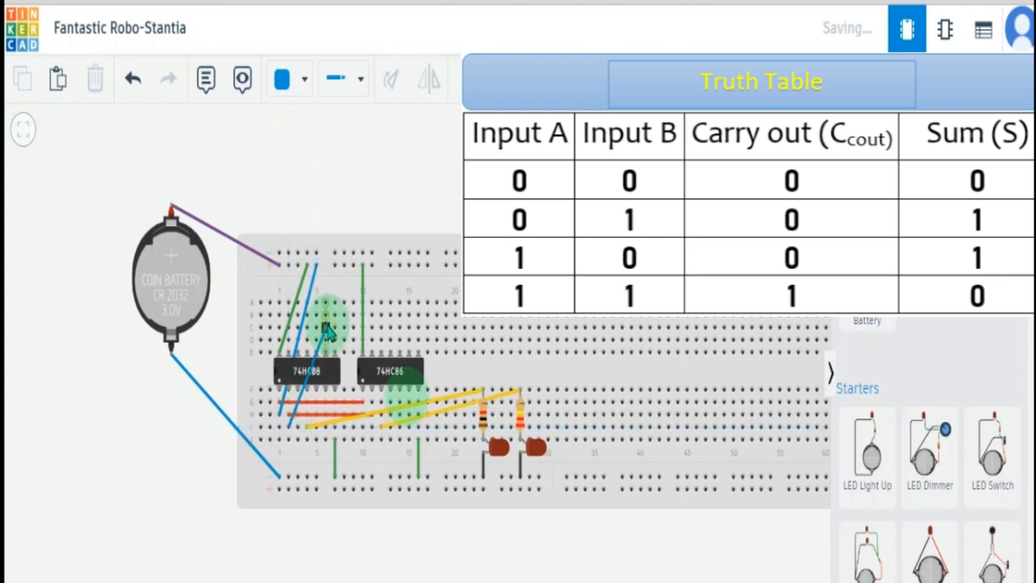
click(334, 265)
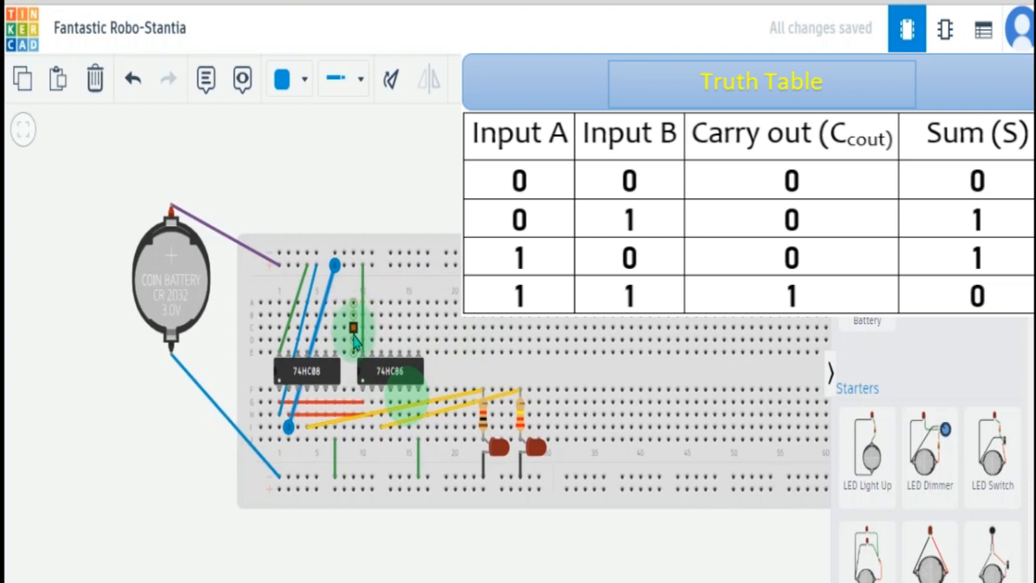
Replace the yellow wire between I4 and the first resistor with a blue wire from I3 to F23
click(322, 425)
key(Delete)
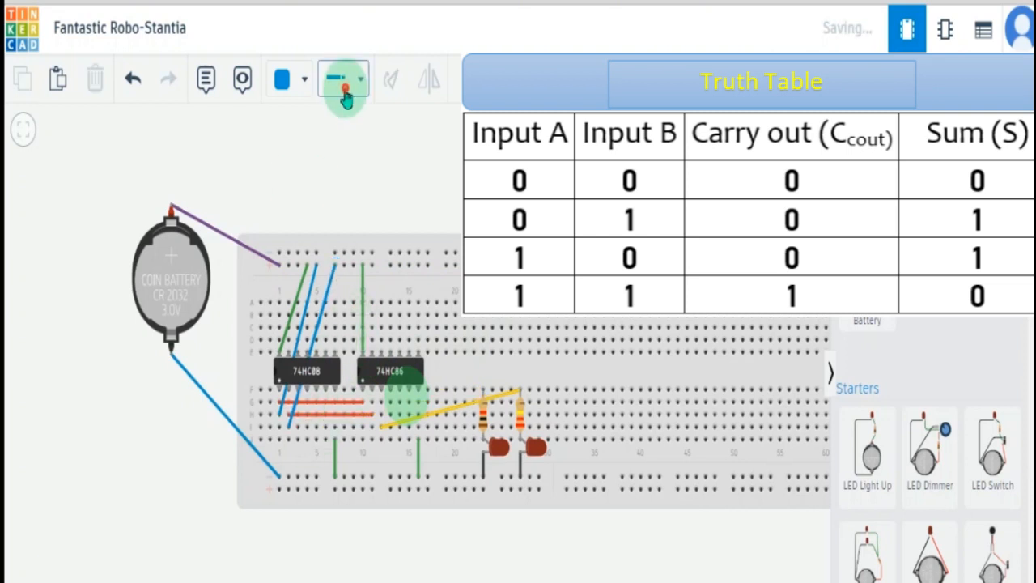
click(344, 79)
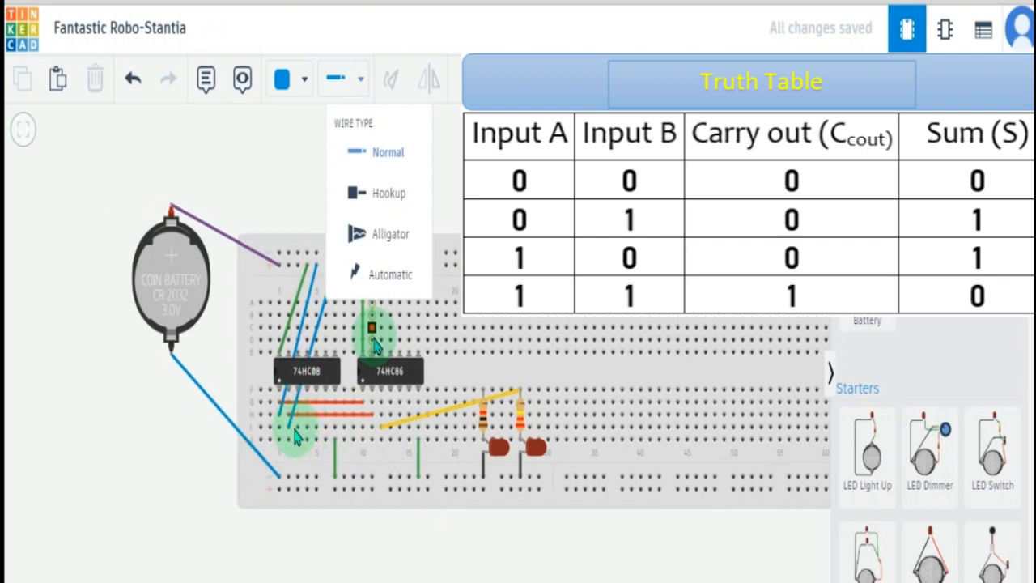
click(304, 79)
click(307, 245)
click(297, 426)
click(483, 390)
click(304, 79)
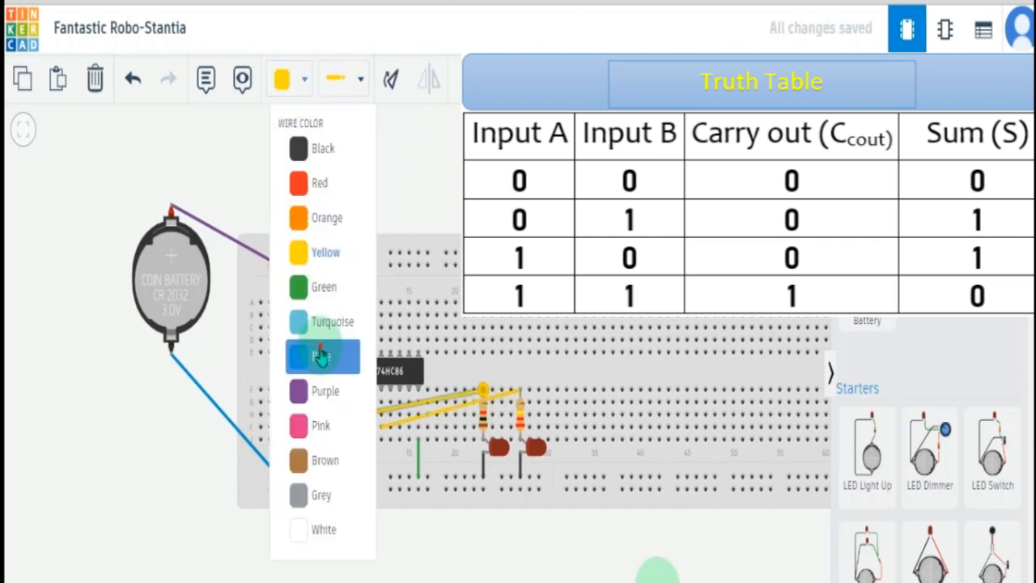
click(311, 353)
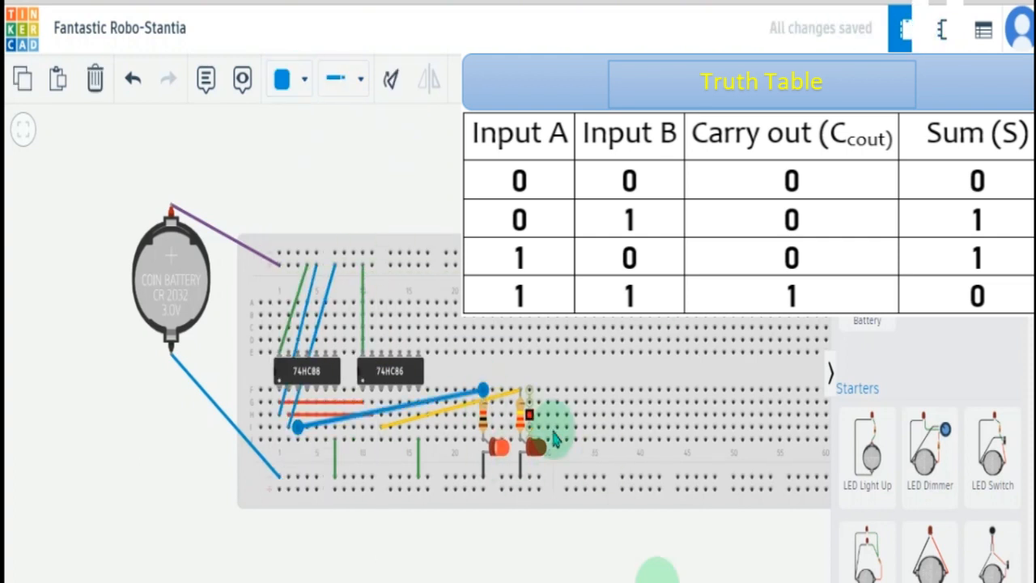
Delete both blue input wires and run orange wires from H1 and I2 to the fourth and fifth holes of the lower negative rail
click(320, 322)
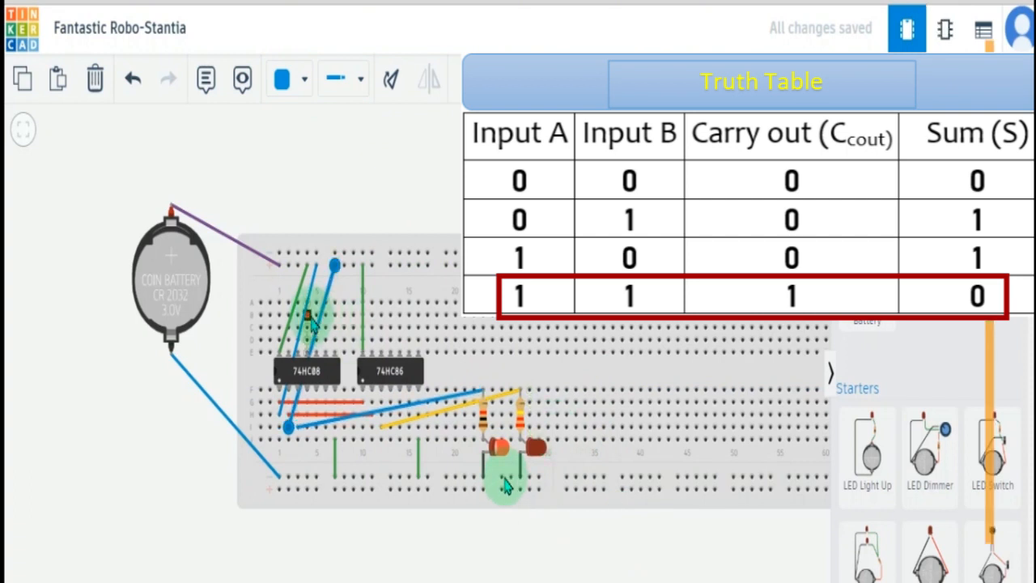
key(Delete)
click(283, 78)
click(332, 223)
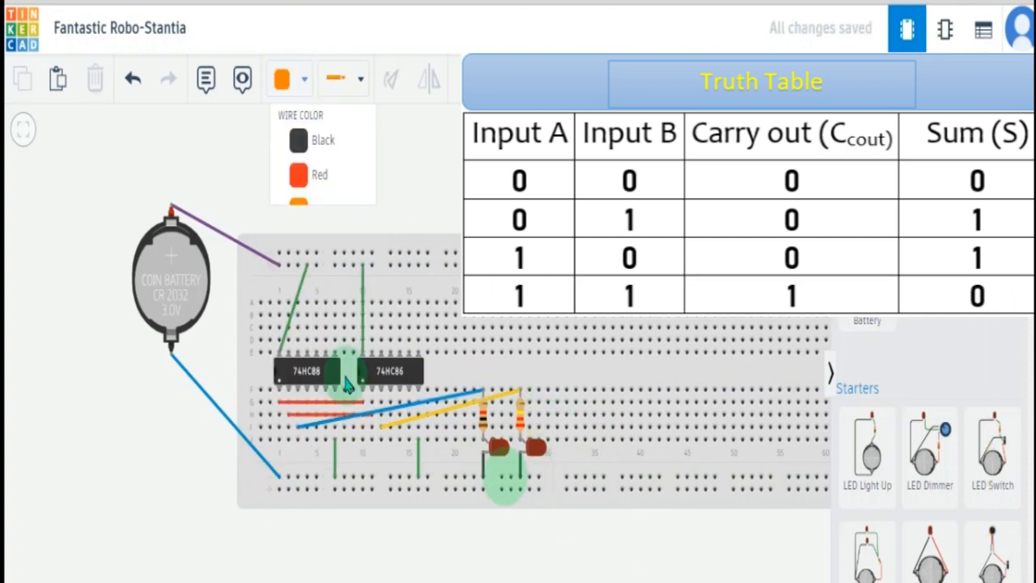
click(279, 415)
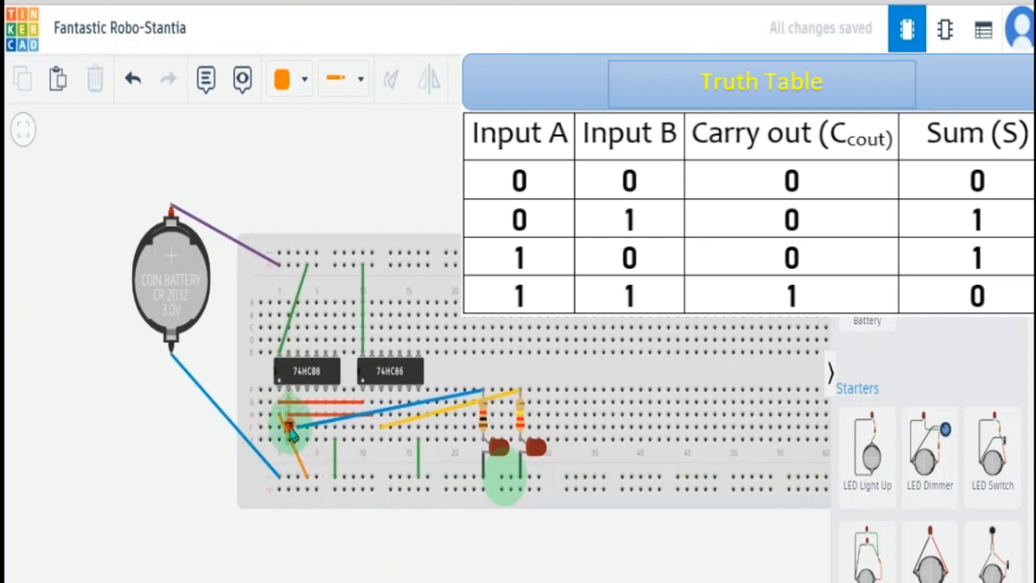
click(317, 477)
click(191, 526)
scroll(283, 472, up, 5)
scroll(286, 356, down, 4)
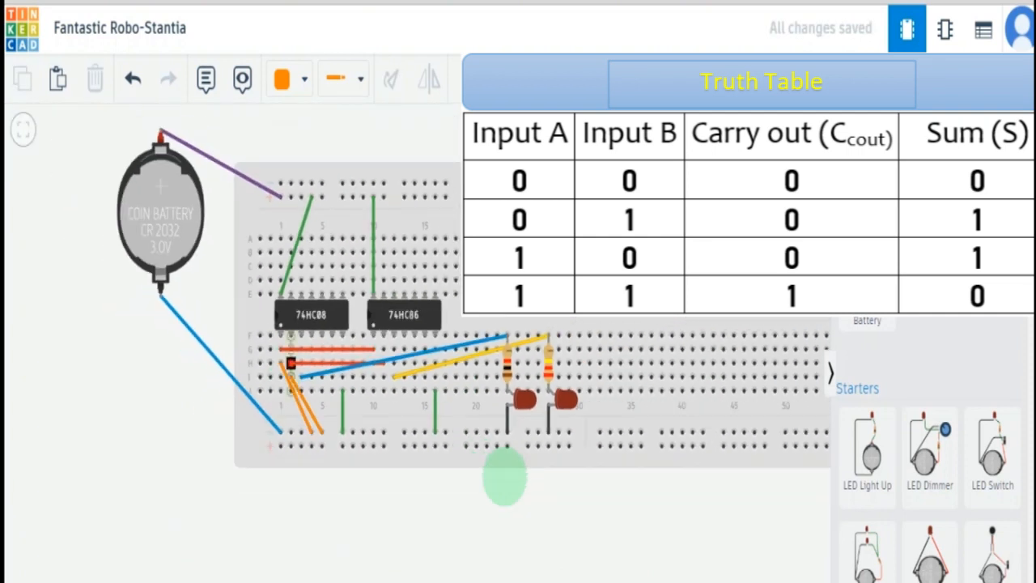